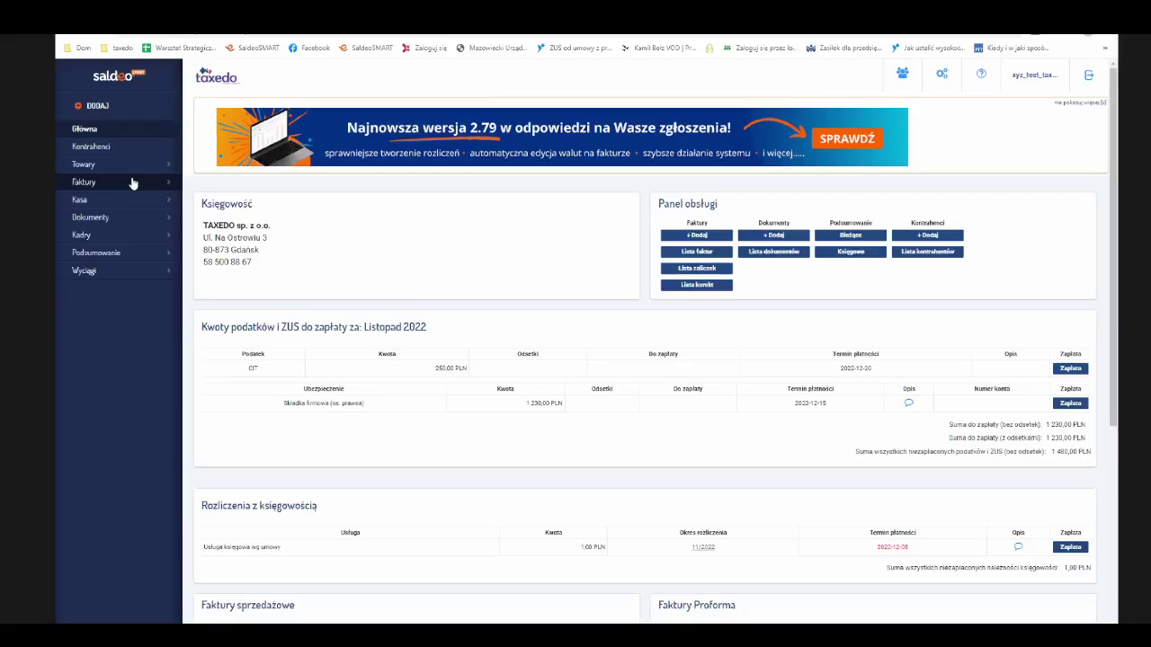
# - Expand Faktury in the sidebar and start a new sales invoice (1/12/2022, PLN)
pyautogui.click(167, 184)
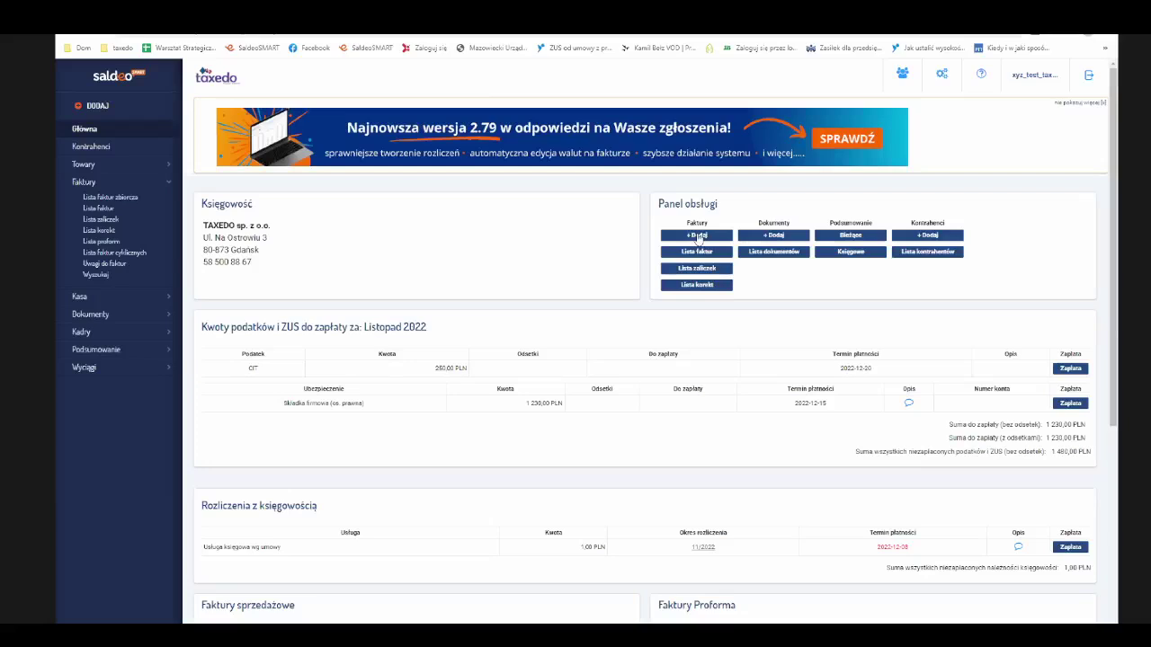
pyautogui.click(698, 235)
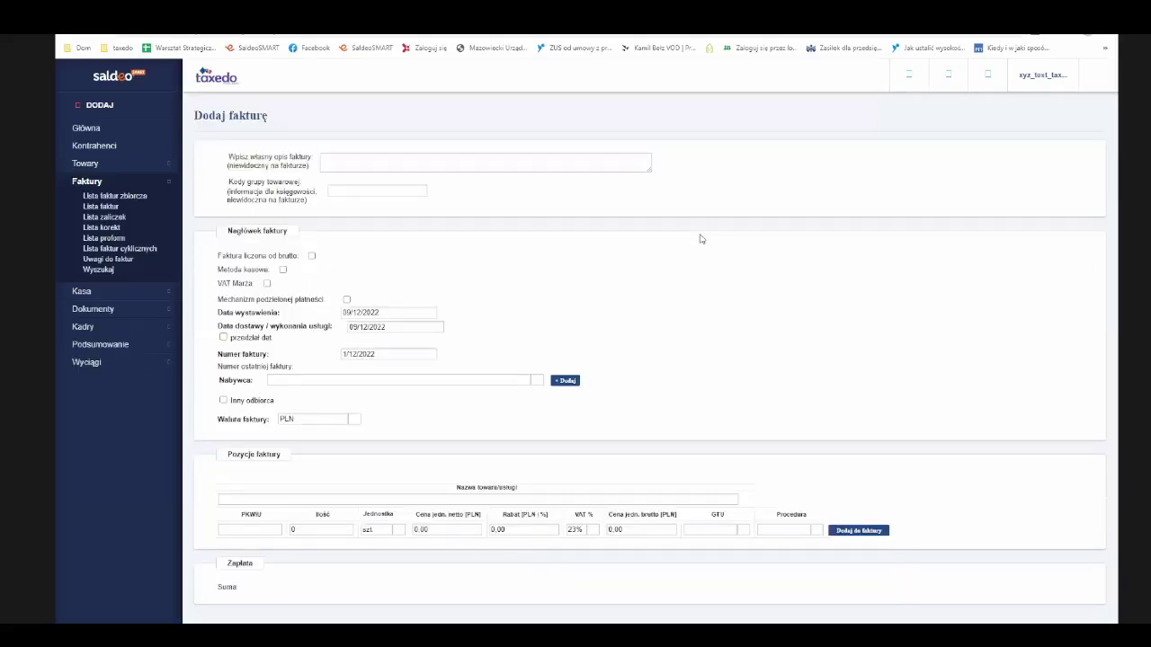
# - Go to the invoice's Nabywca field and start adding a new buyer contractor
pyautogui.click(584, 163)
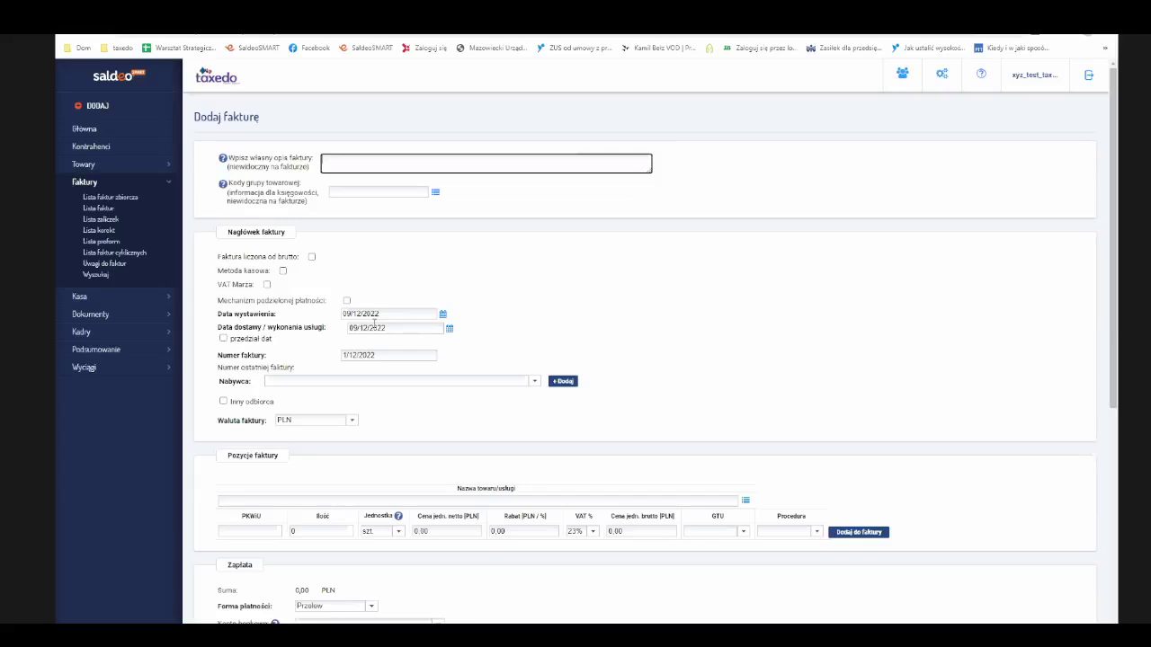
pyautogui.click(372, 382)
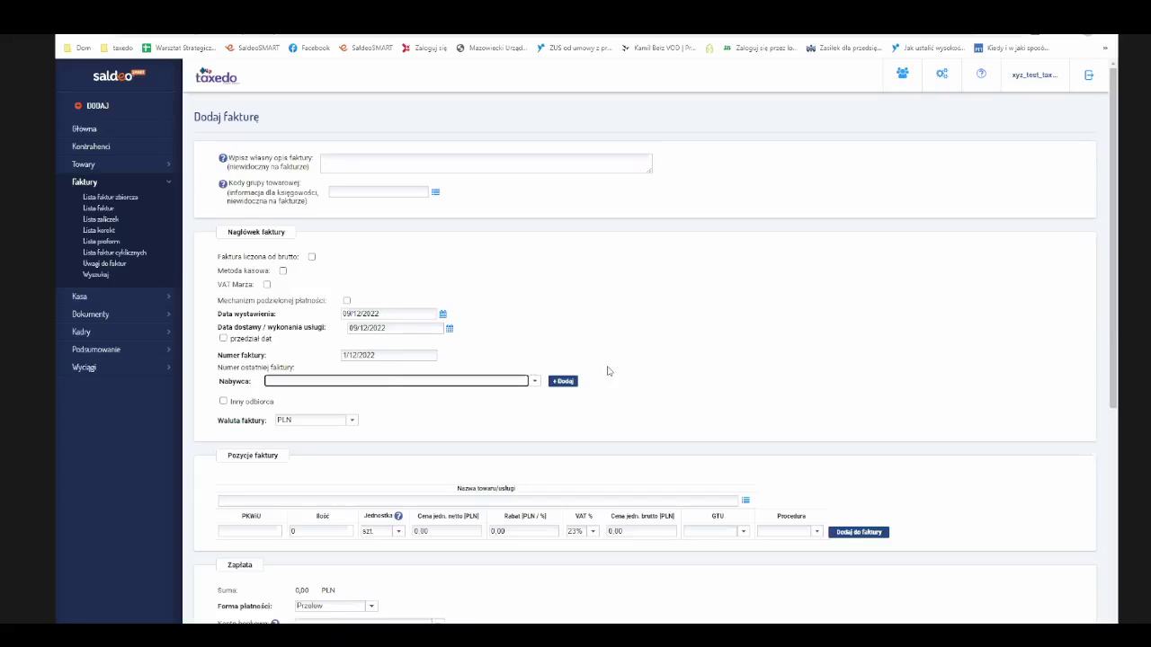
pyautogui.click(567, 384)
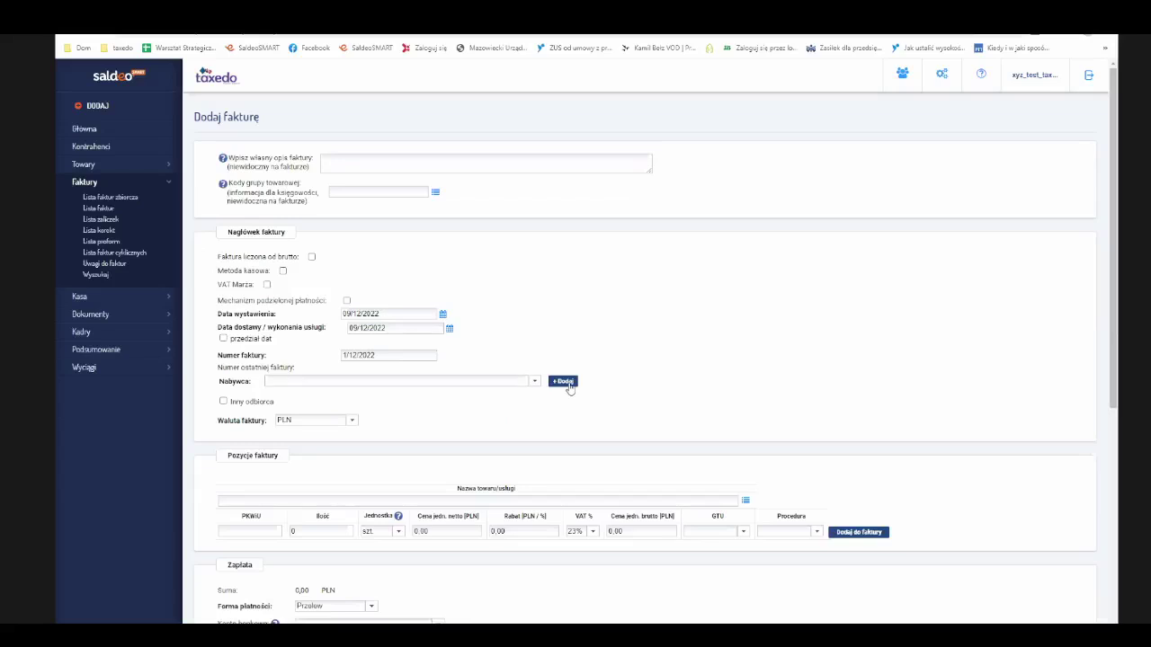
pyautogui.click(569, 385)
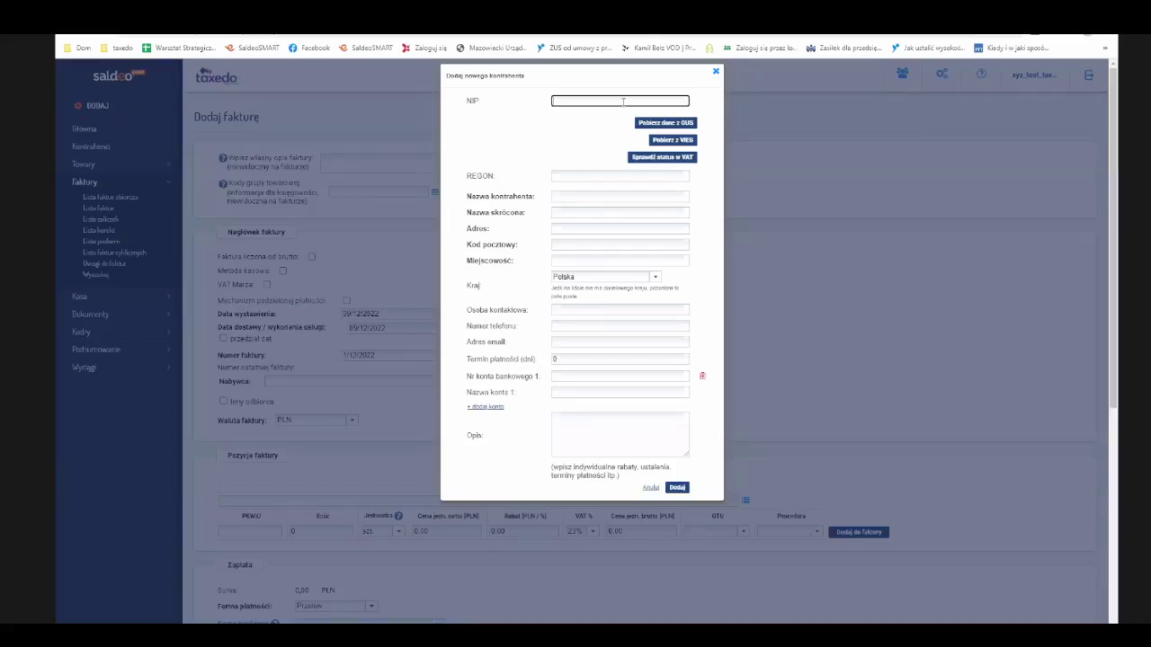
pyautogui.click(657, 125)
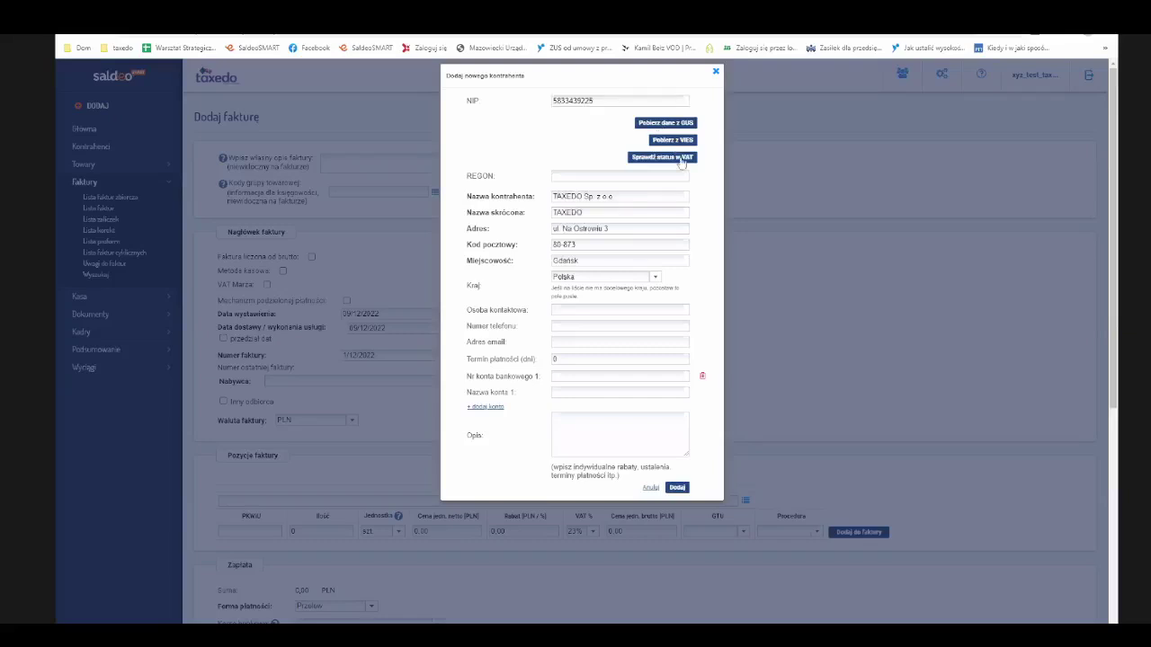
pyautogui.click(681, 159)
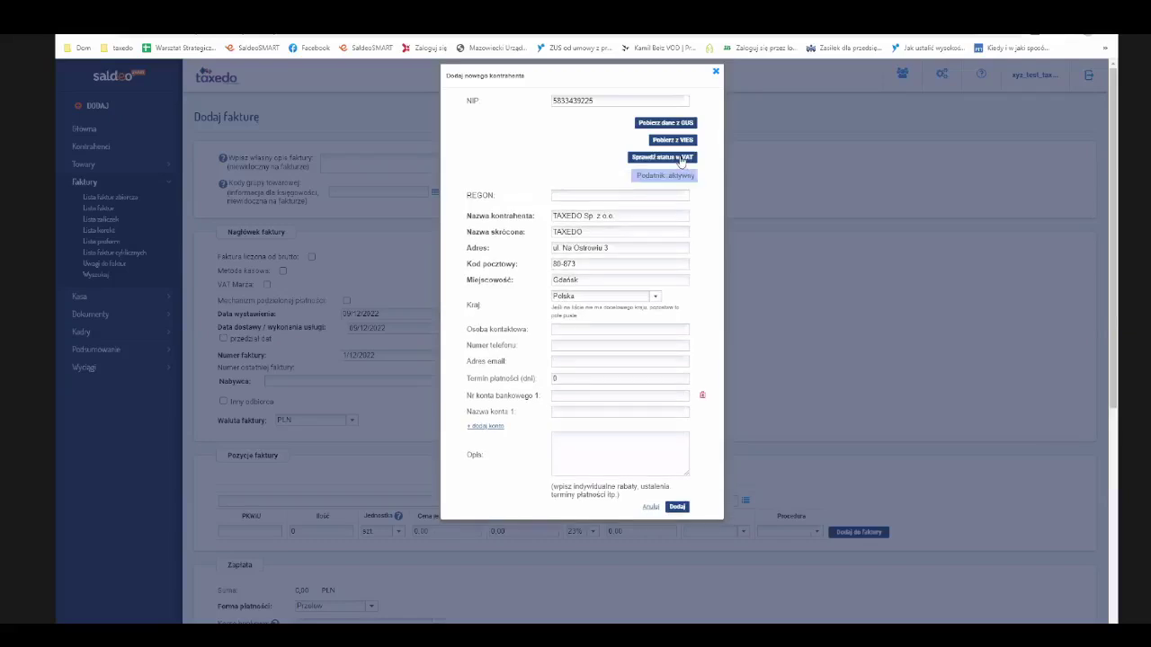
pyautogui.click(575, 361)
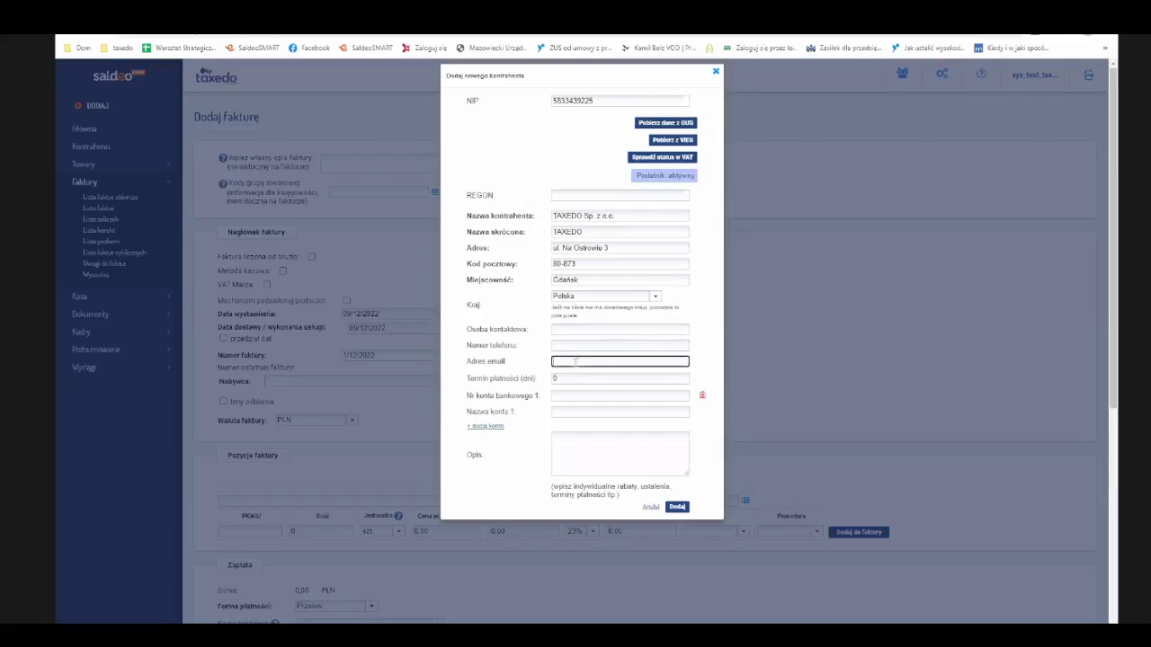
pyautogui.click(676, 507)
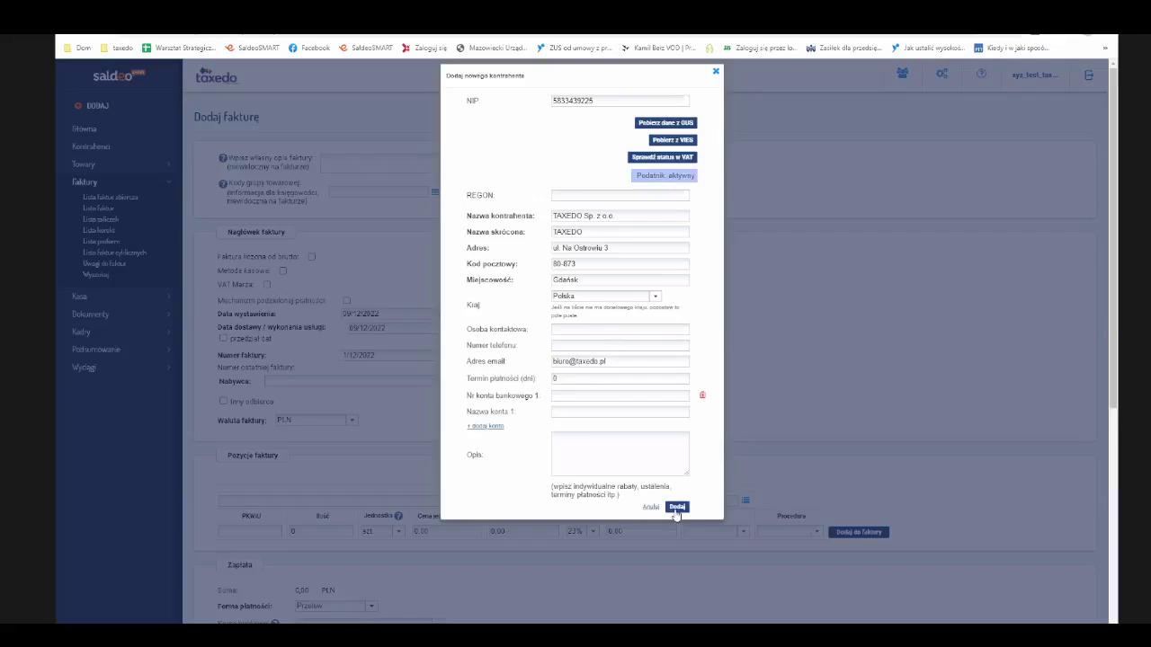
pyautogui.click(676, 507)
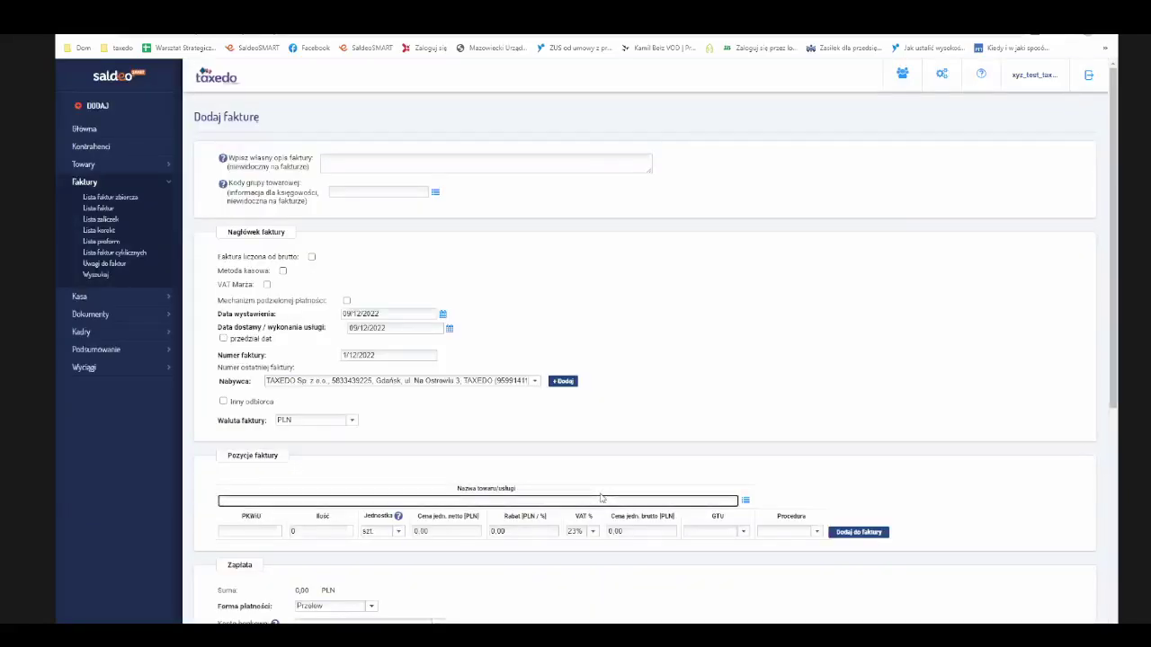
# - Add the line item 'Konsultacje księgowe', quantity 1, net unit price 1000 PLN
pyautogui.write('Konsultacje księgowi')
pyautogui.click(299, 538)
pyautogui.write('1')
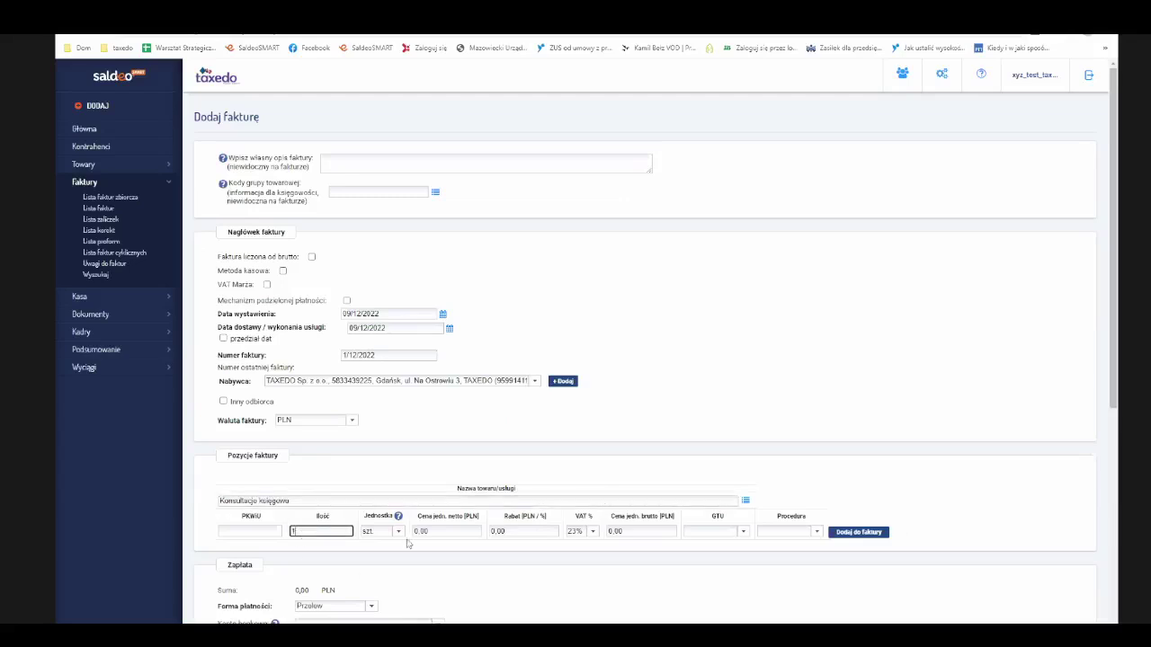
pyautogui.click(434, 531)
pyautogui.write('1000')
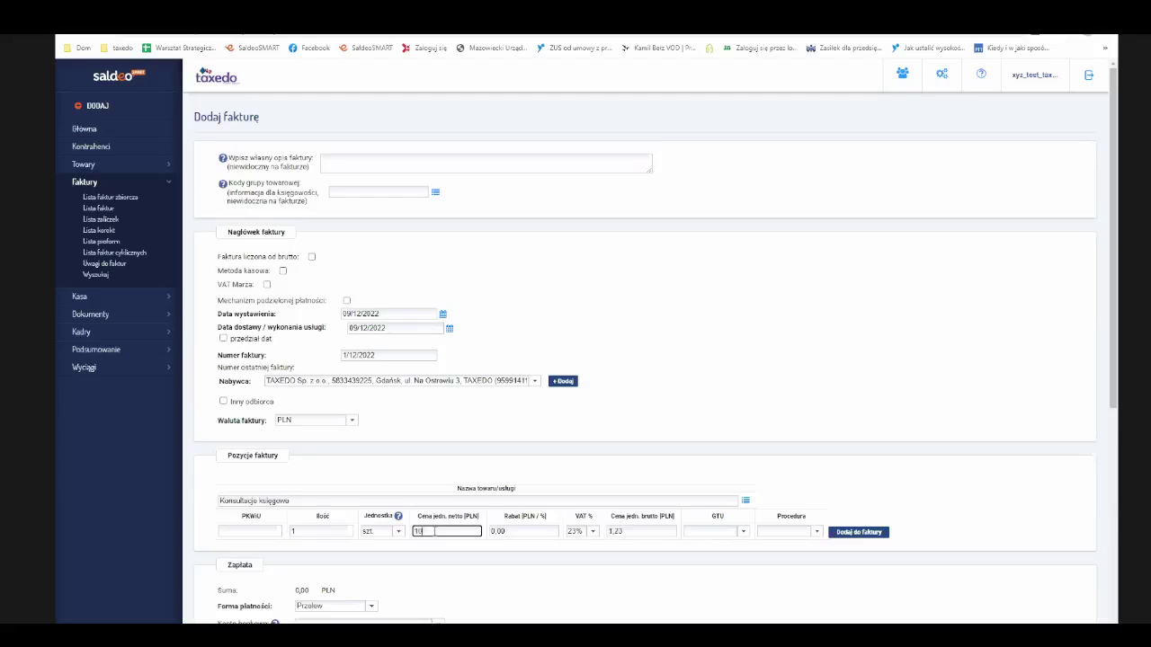
pyautogui.click(868, 536)
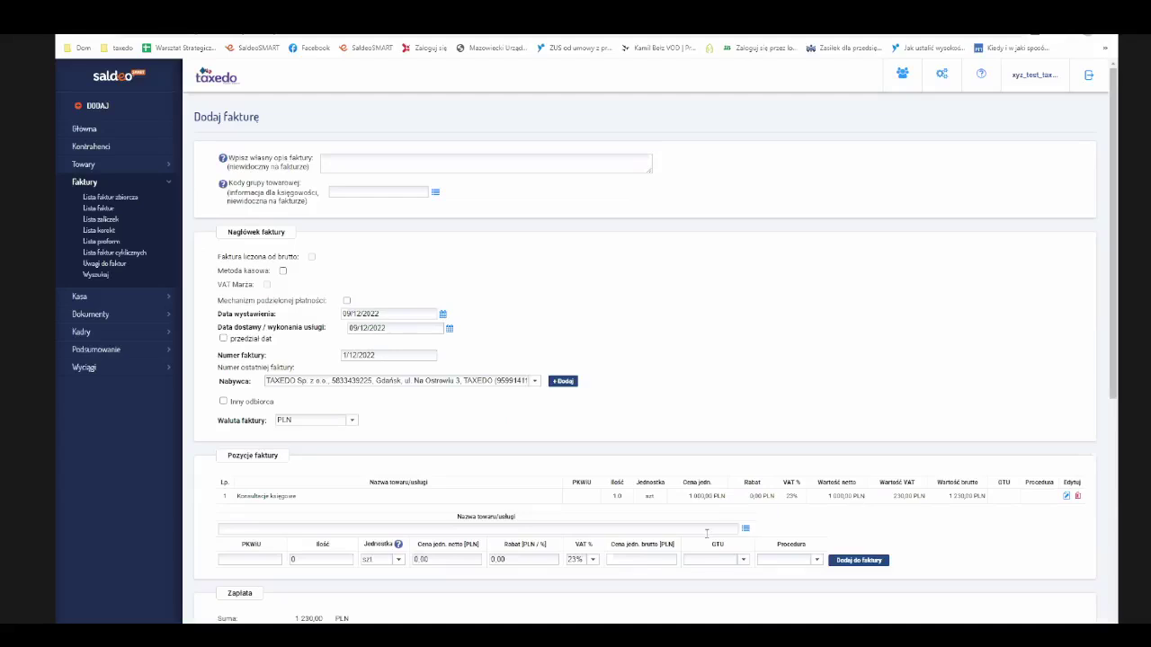
pyautogui.scroll(-3, 707, 534)
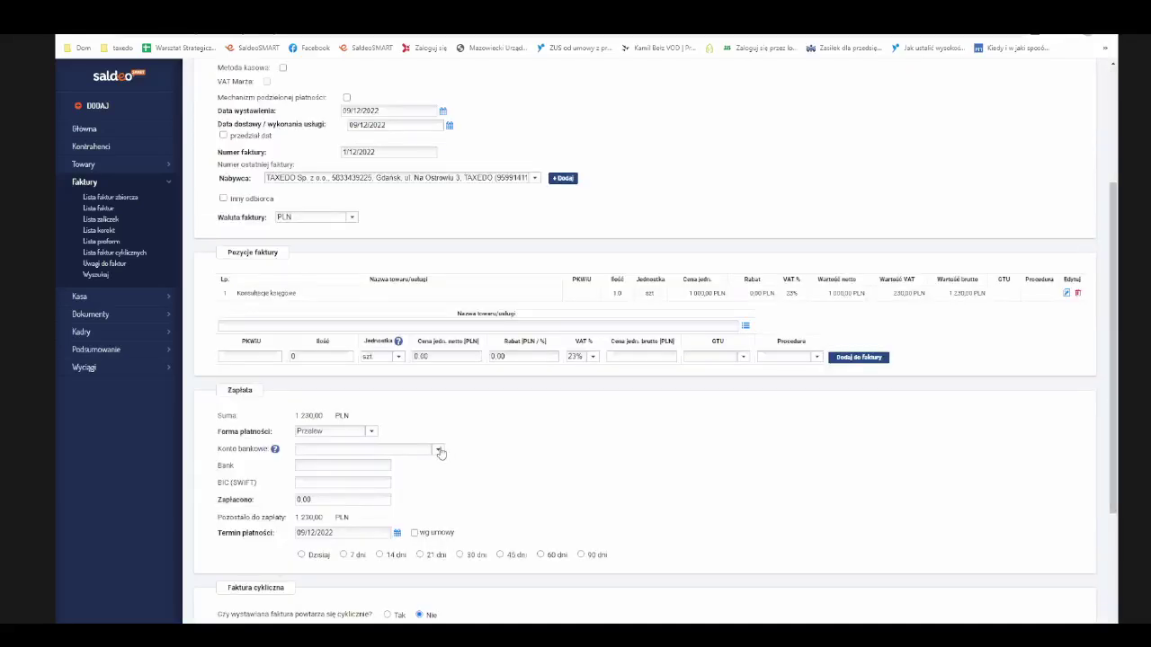
# - Look through the invoice's bank account list and the settings options
pyautogui.click(439, 450)
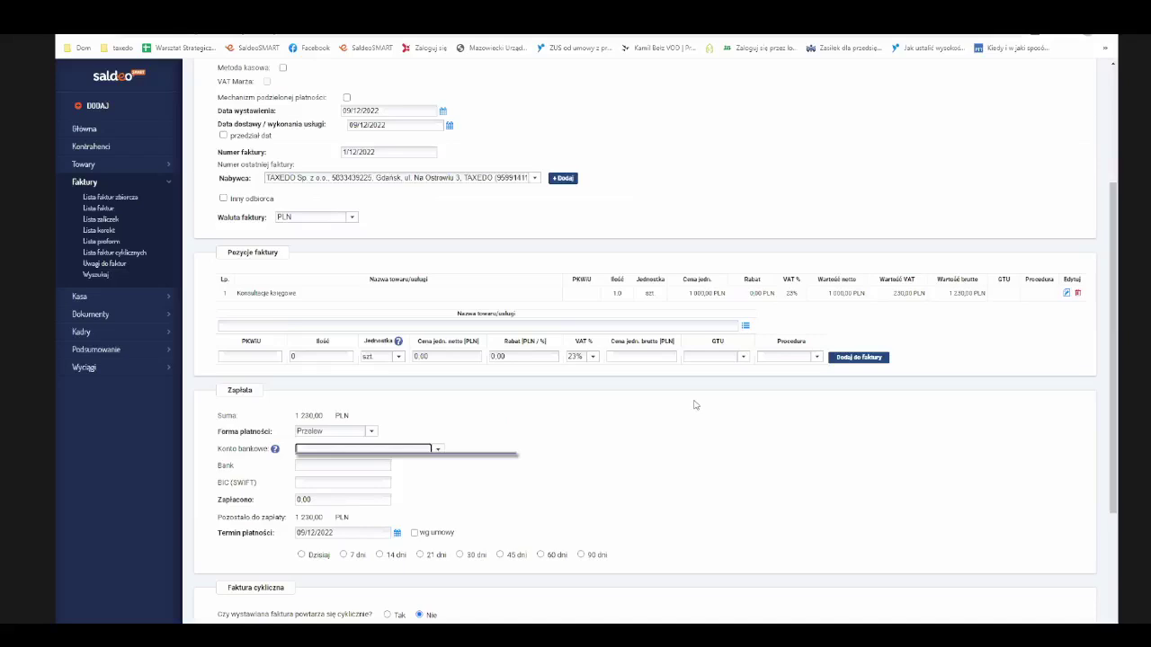
pyautogui.scroll(3, 695, 405)
pyautogui.click(941, 75)
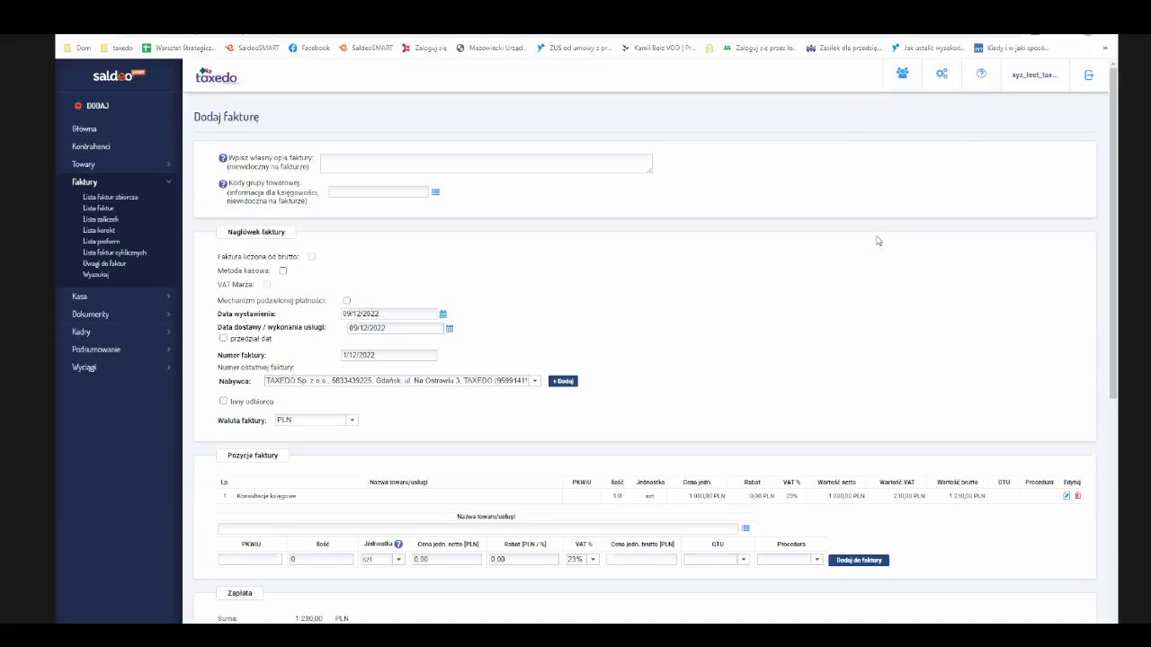
pyautogui.scroll(-5, 629, 270)
pyautogui.click(427, 246)
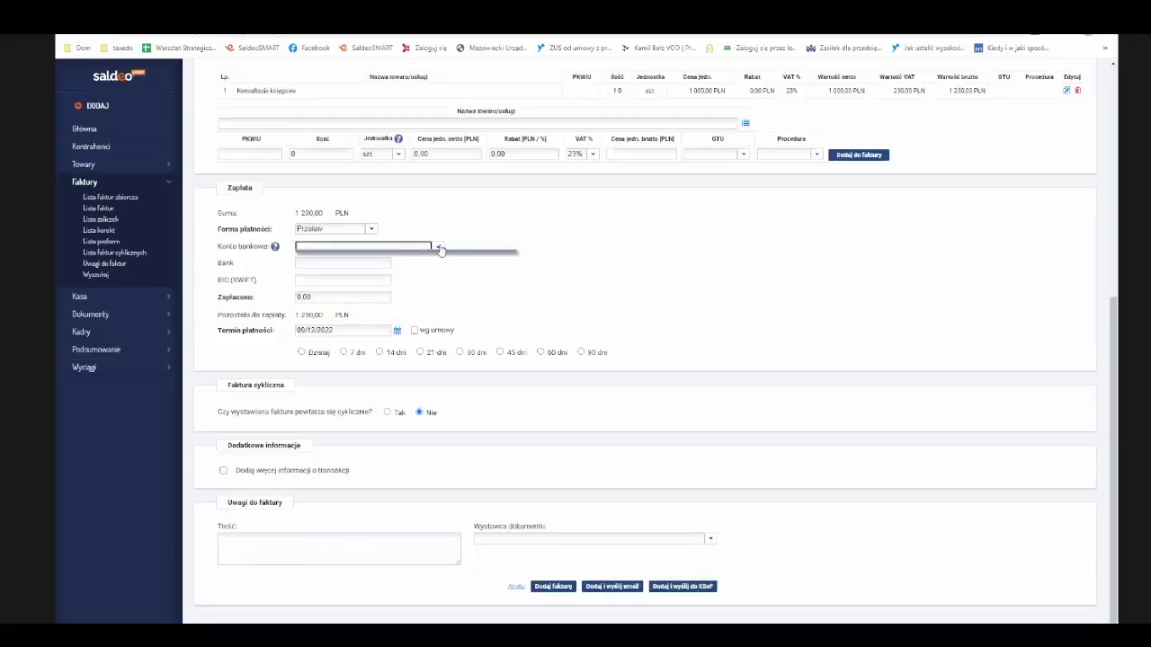
# - Set the payment method to Gotówka and enter XYZ as the document issuer
pyautogui.click(371, 231)
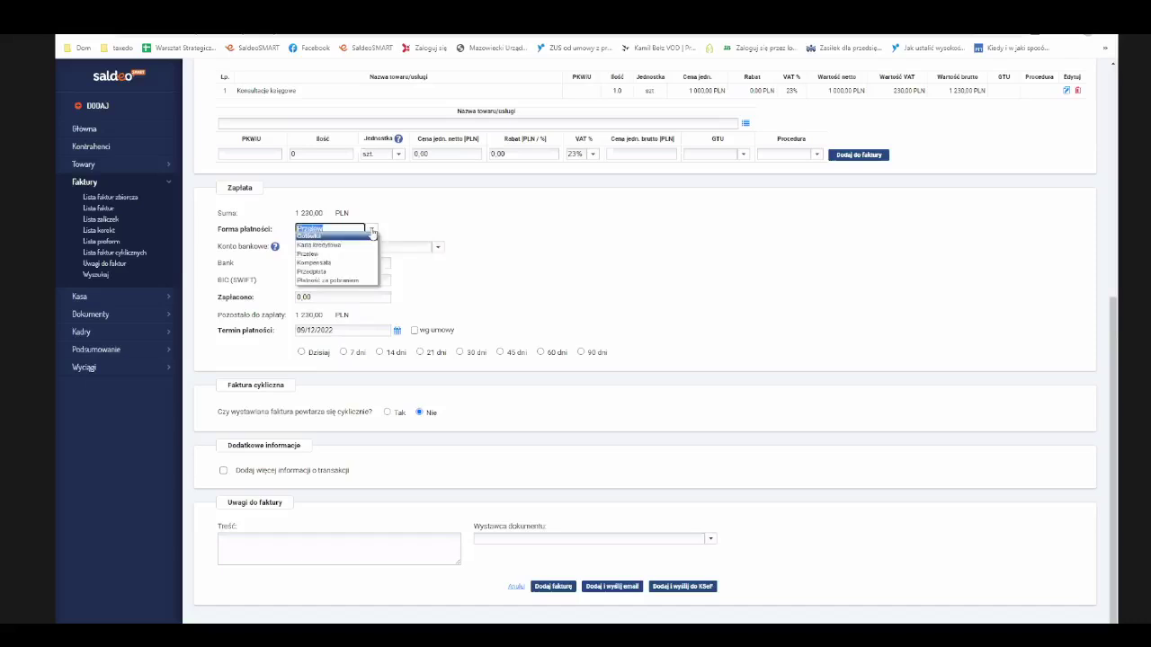
pyautogui.click(334, 235)
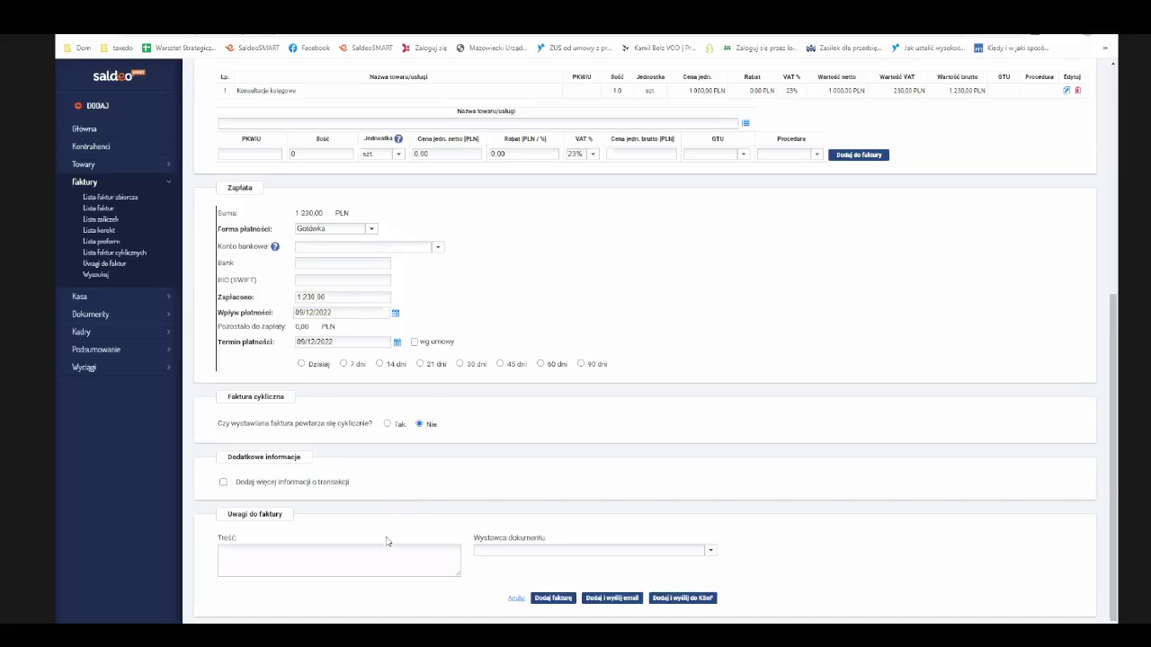
pyautogui.click(697, 551)
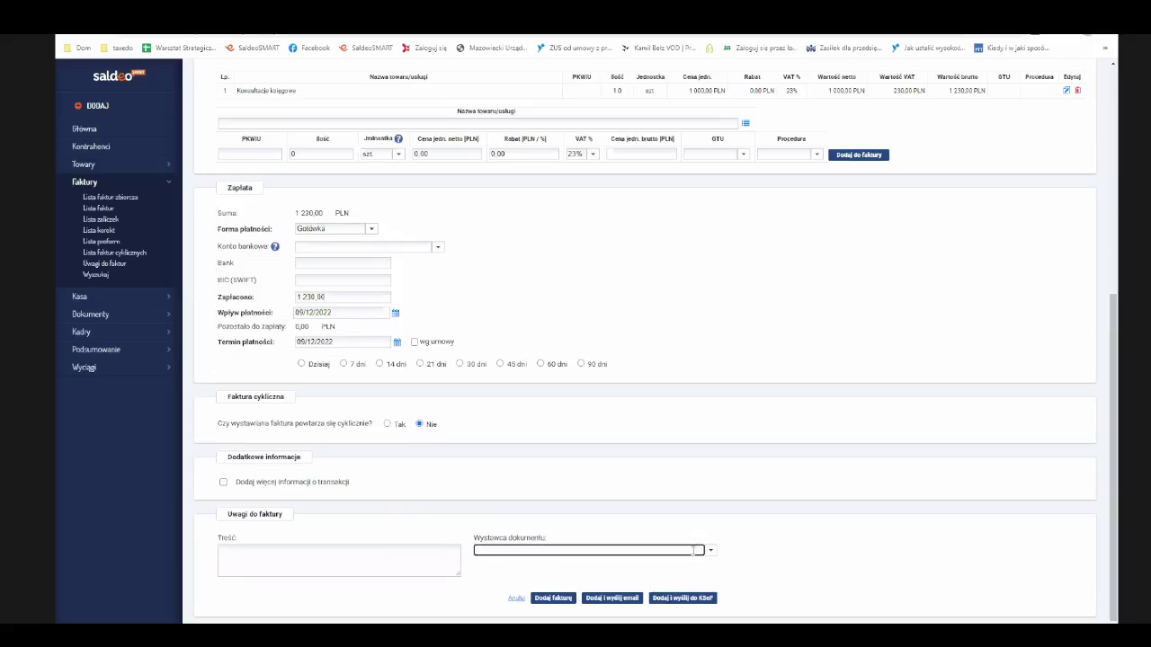
pyautogui.write('XYZ')
# - Save invoice 1/12/2022 to TAXEDO for 1 230,00 PLN
pyautogui.click(553, 601)
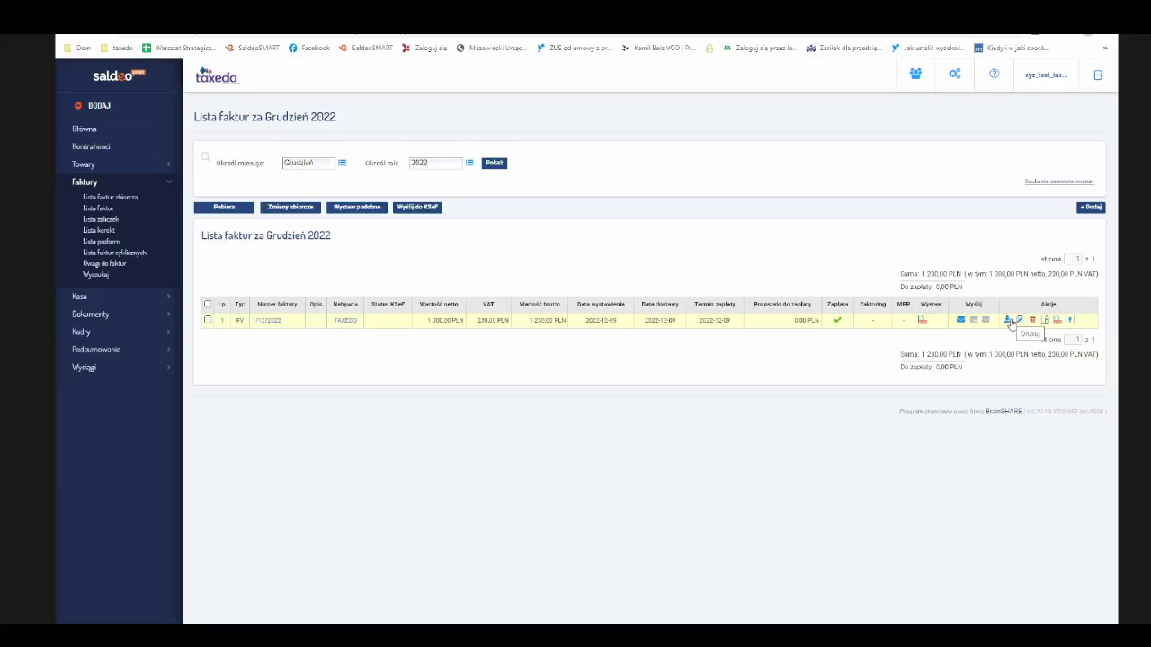
# - Select invoice 1/12/2022 and issue a similar invoice, choosing to review it before issuing
pyautogui.click(1044, 184)
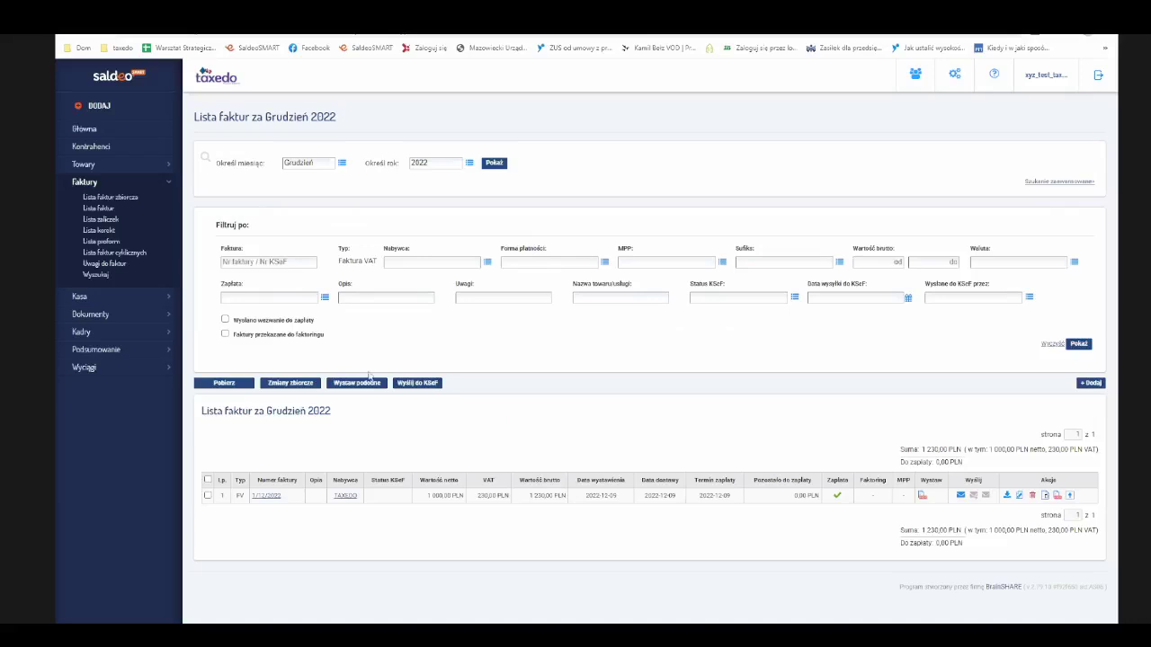
pyautogui.click(208, 496)
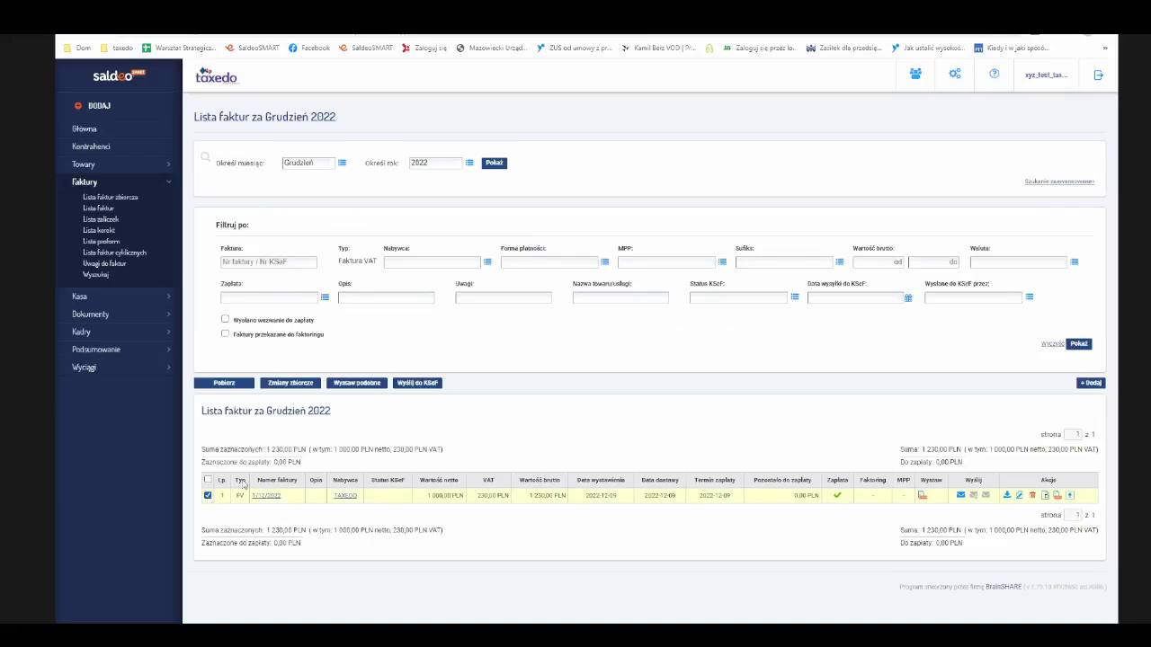
pyautogui.click(372, 385)
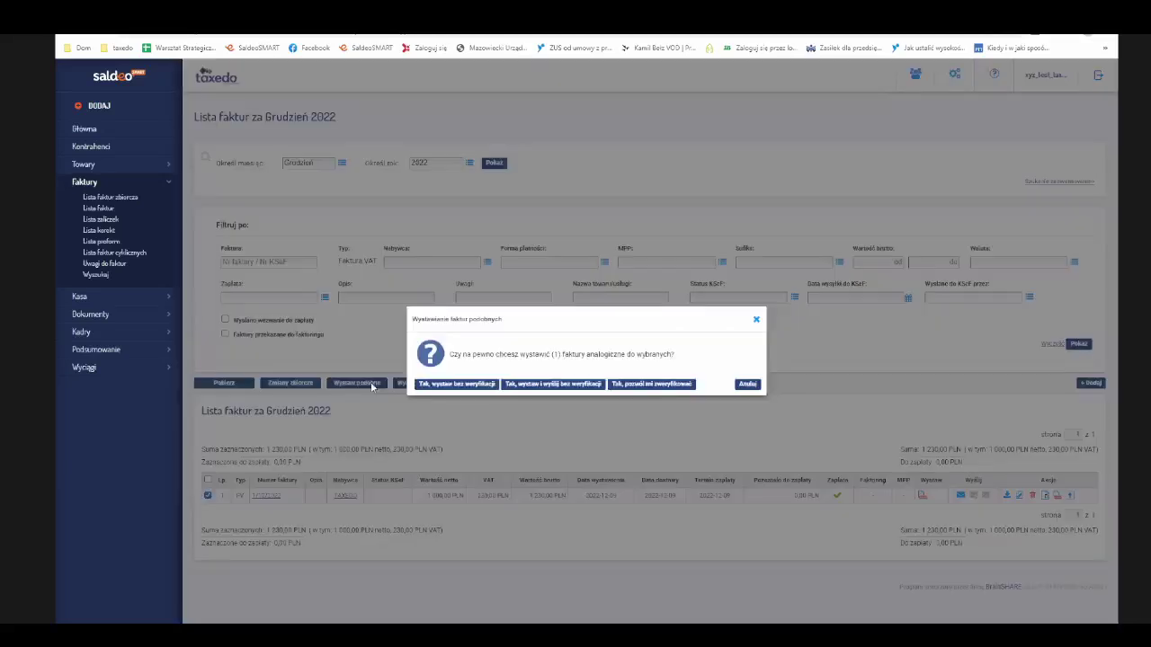
pyautogui.click(644, 385)
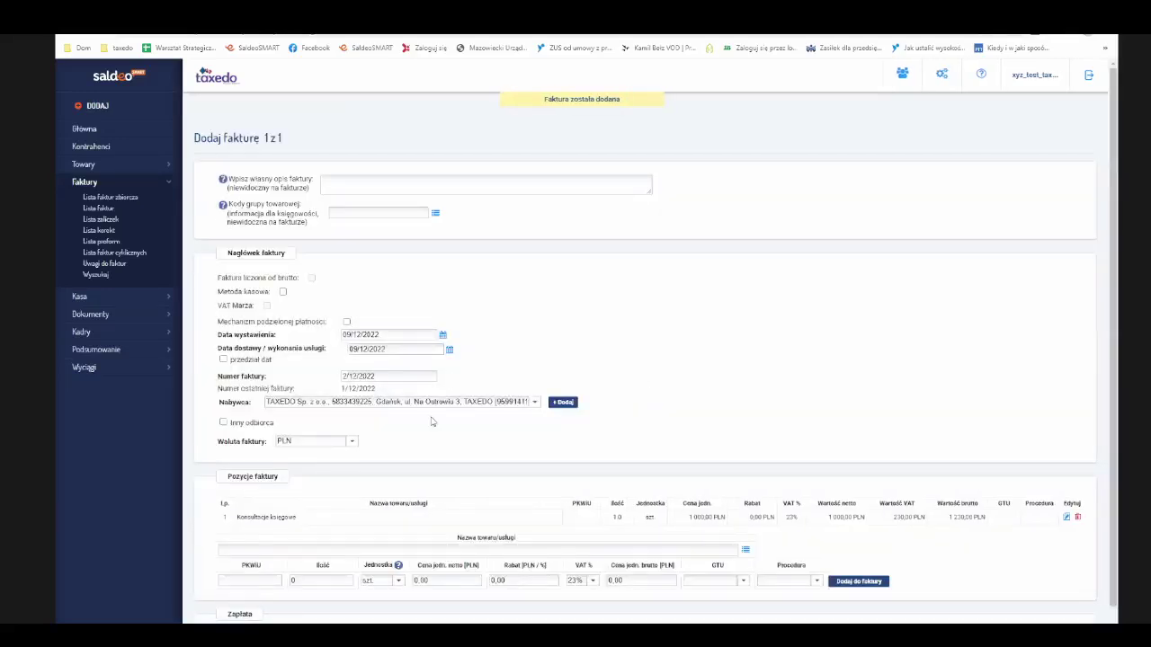
# - Scroll through copied invoice 2/12/2022 to check its items and payment section
pyautogui.scroll(-2, 432, 421)
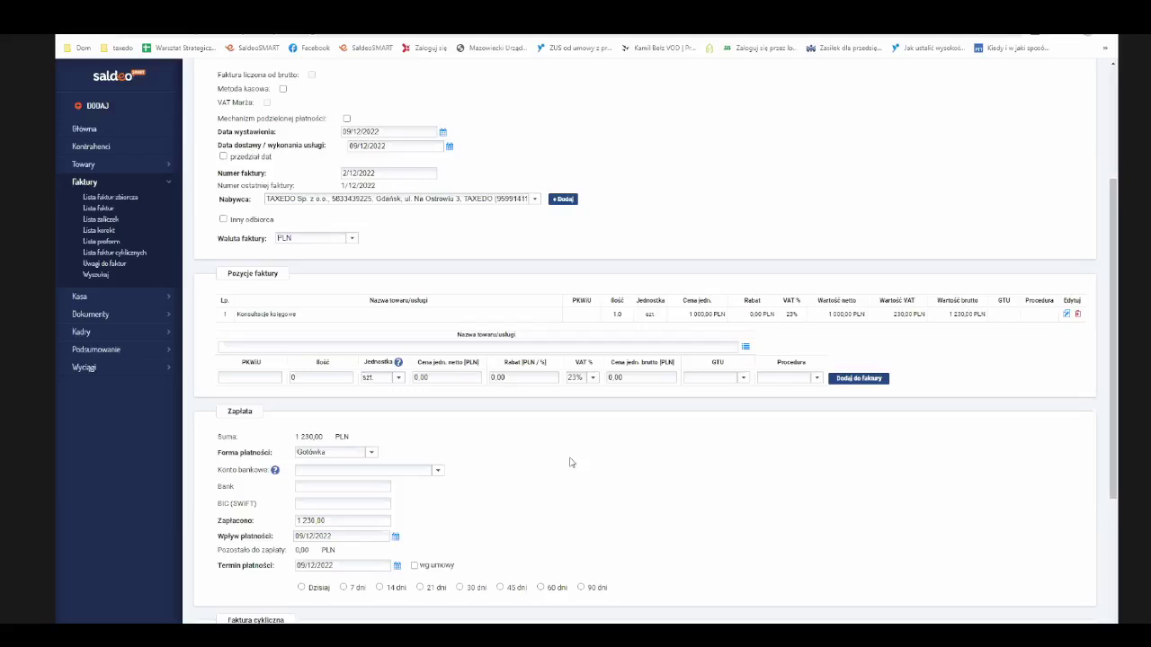
pyautogui.scroll(2, 570, 462)
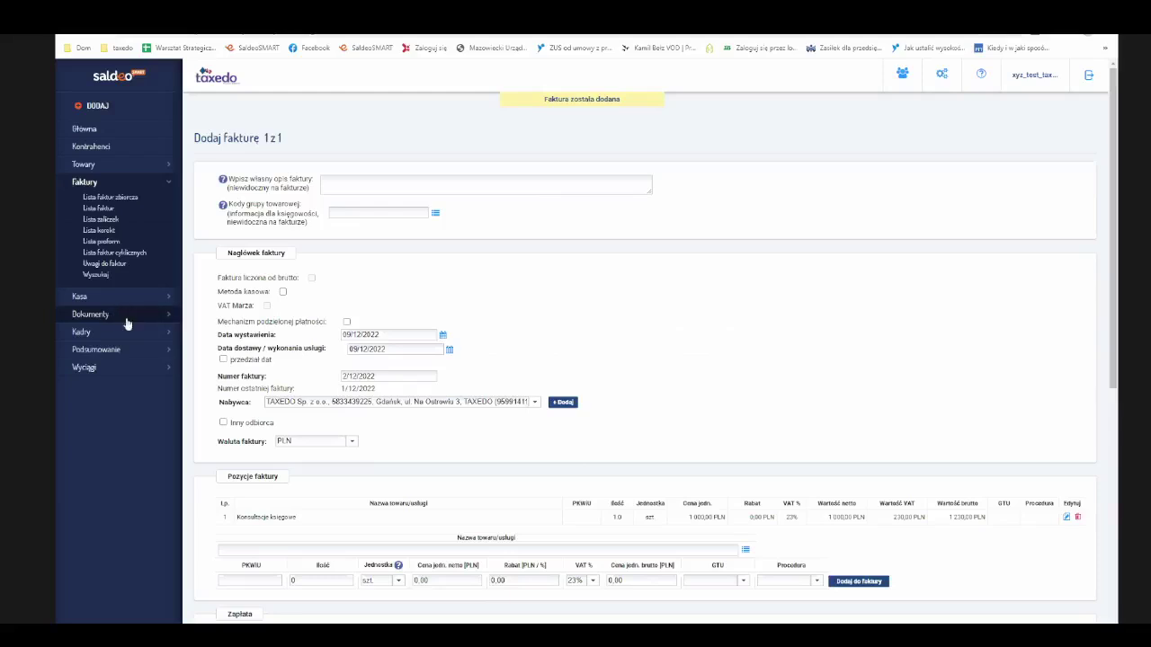
# - Open the December 2022 document list from the Dokumenty section of the sidebar
pyautogui.click(169, 318)
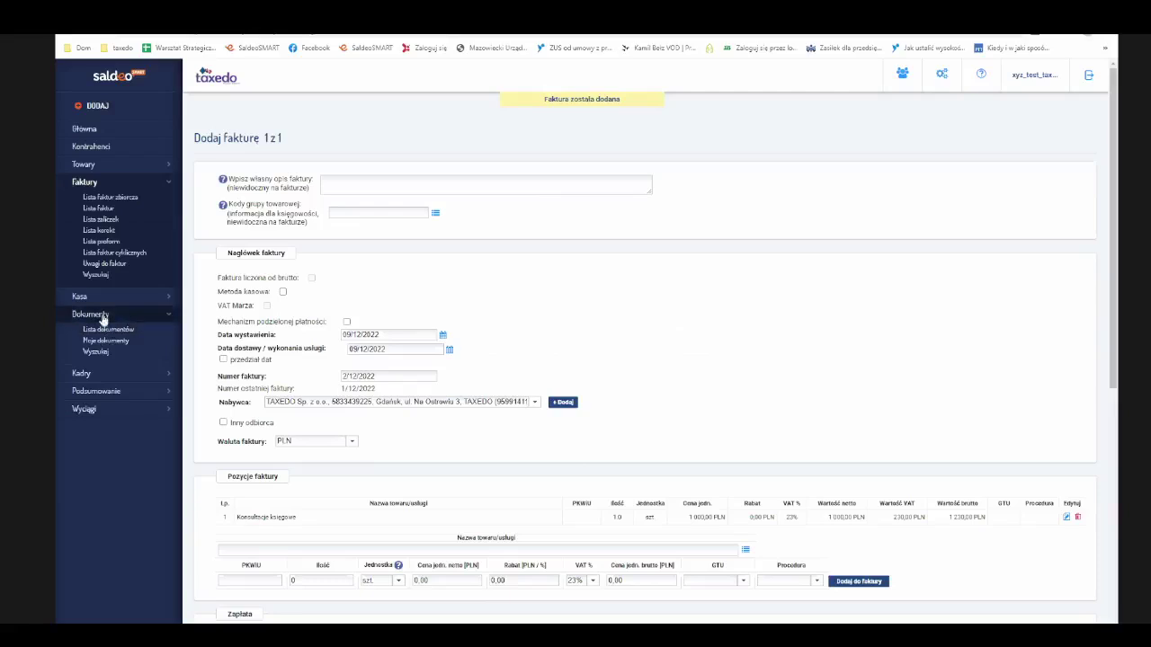
pyautogui.click(102, 317)
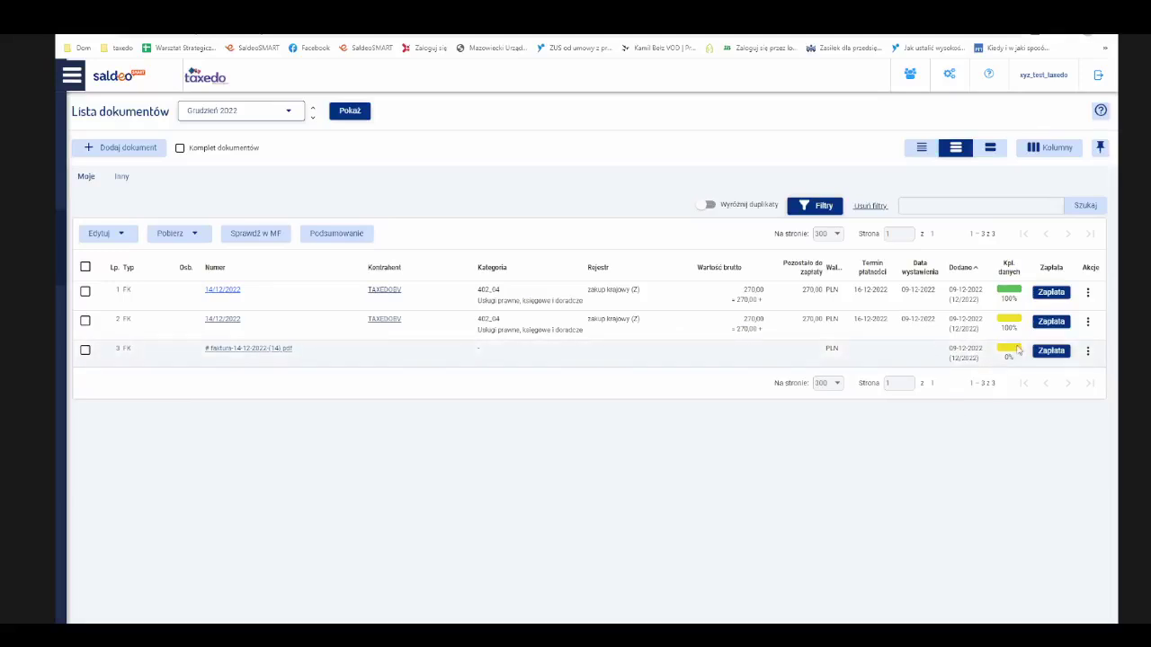
pyautogui.moveTo(1015, 357)
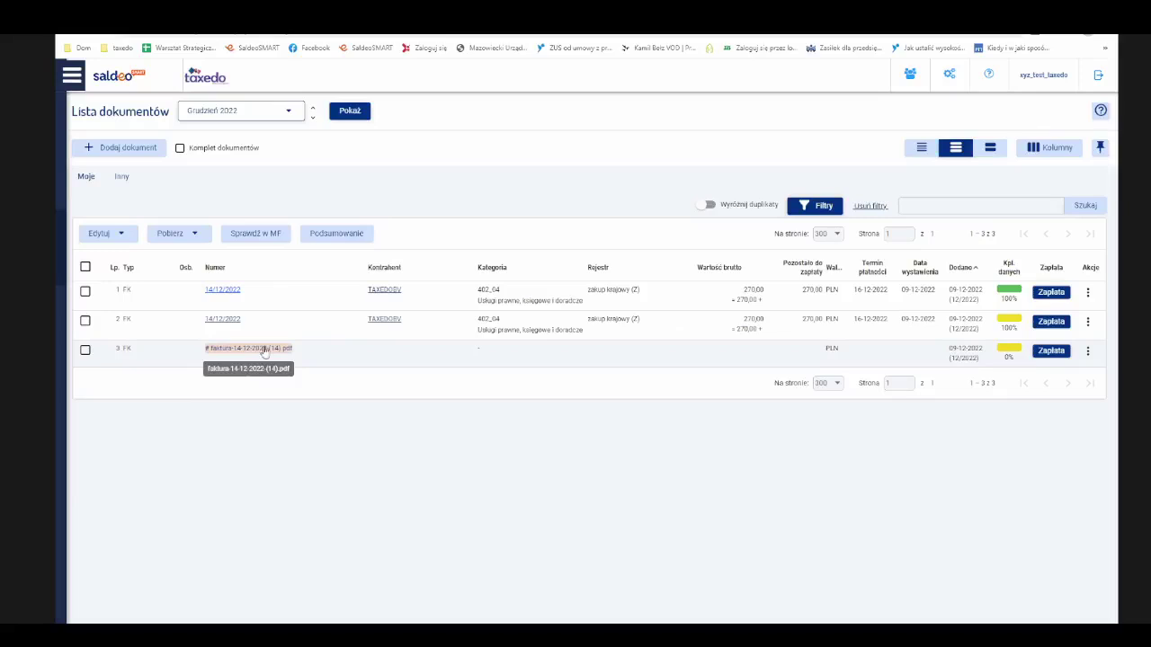
pyautogui.click(265, 349)
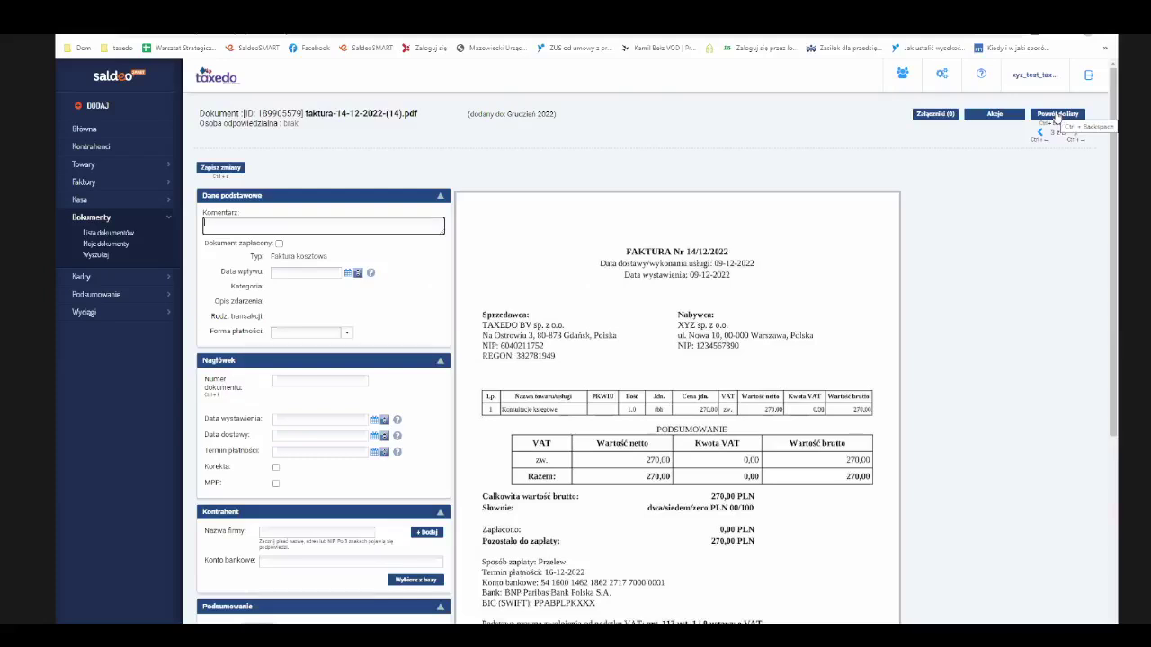
# - Leave the document detail and return to the Grudzień 2022 document list
pyautogui.click(1058, 114)
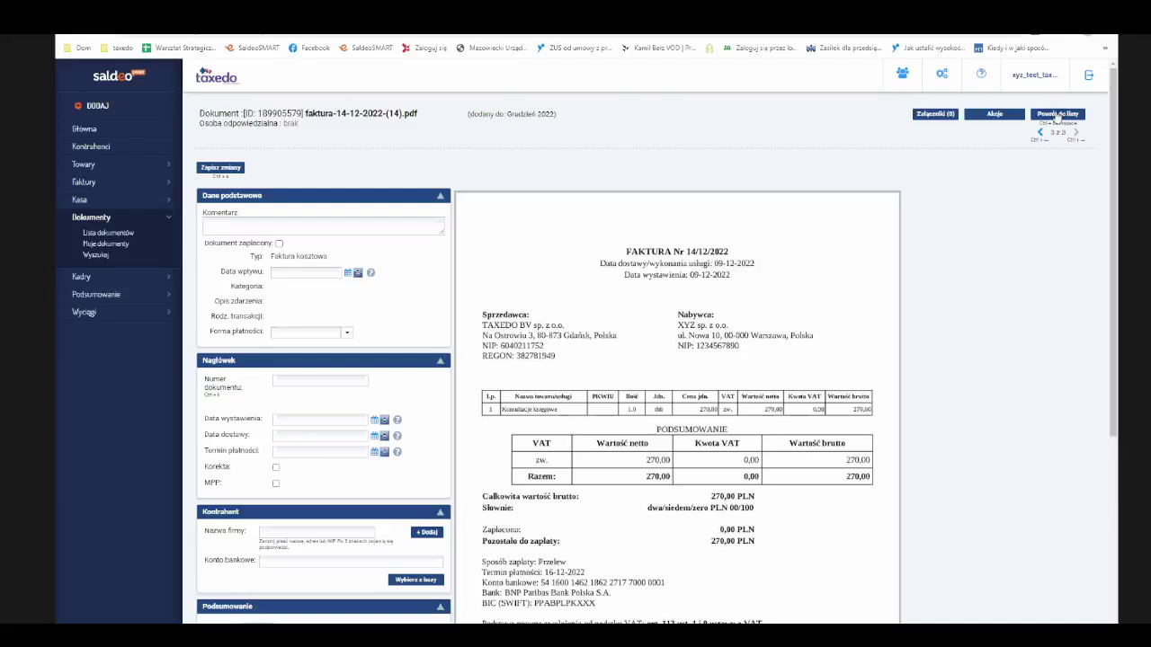
pyautogui.click(1057, 115)
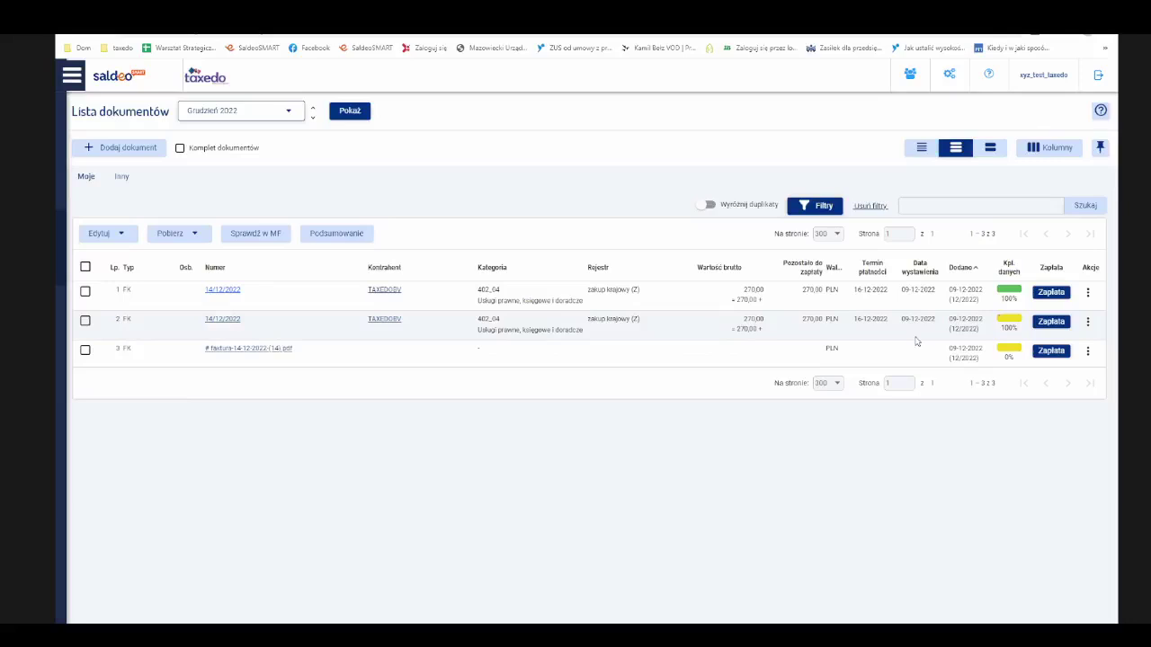
# - Open the second-row 14/12/2022 cost invoice from TAXEDO BV
pyautogui.moveTo(1020, 323)
pyautogui.click(222, 324)
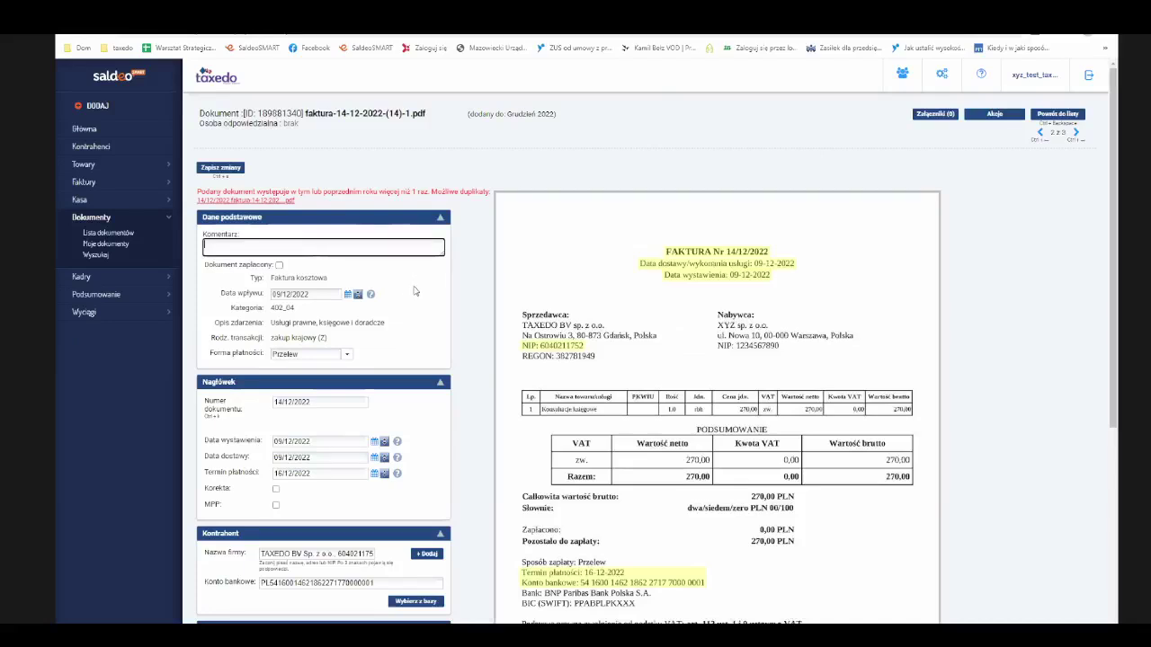
pyautogui.scroll(-1, 415, 291)
pyautogui.scroll(-2, 446, 282)
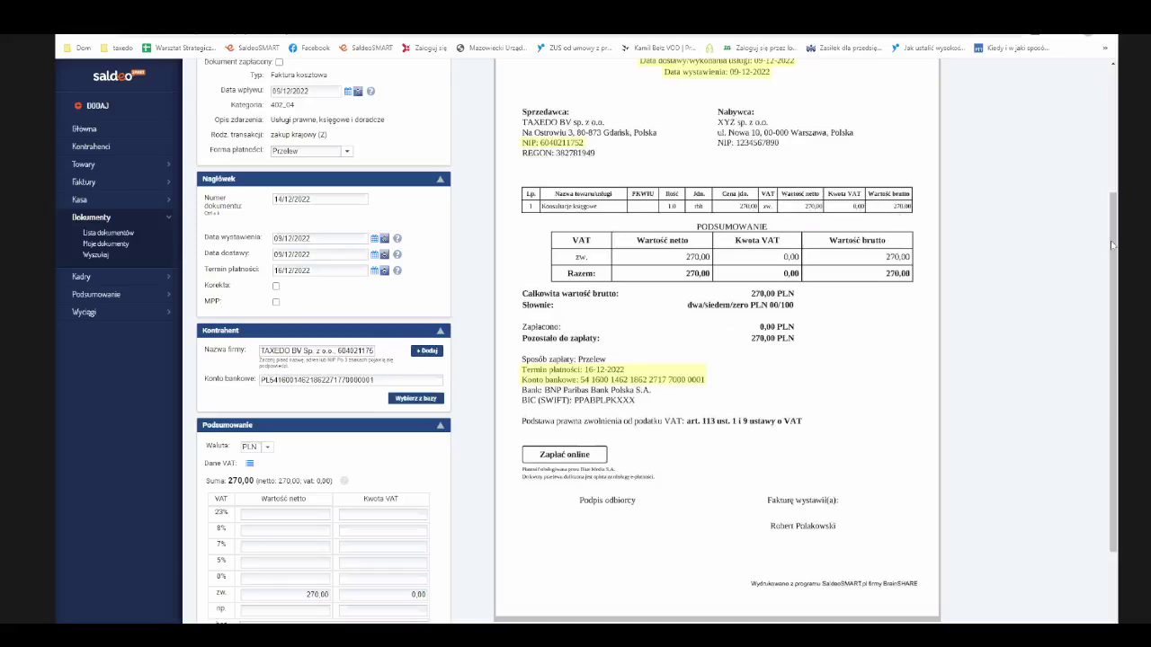
pyautogui.moveTo(1115, 254); pyautogui.dragTo(1112, 249)
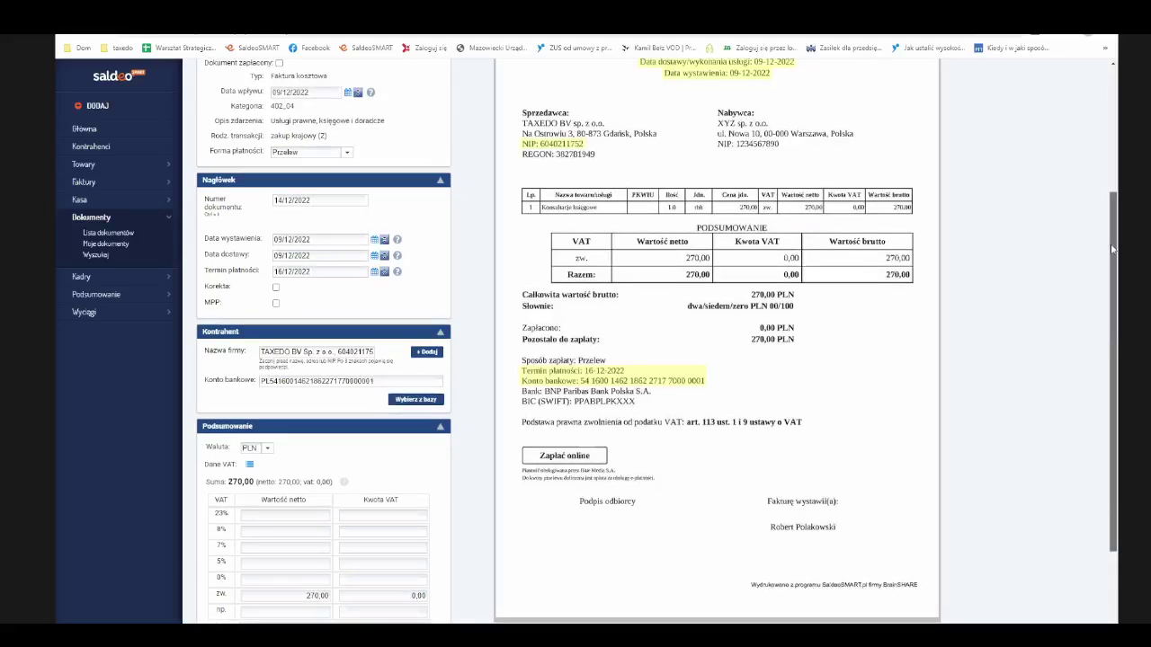
pyautogui.scroll(3, 925, 163)
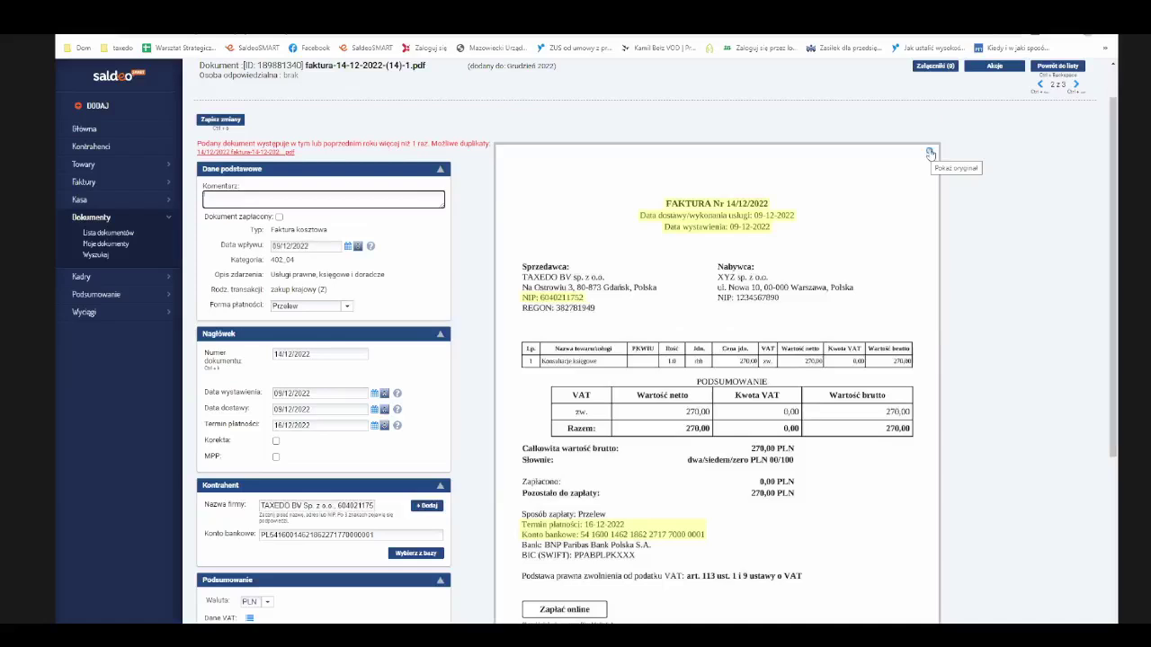
pyautogui.click(930, 155)
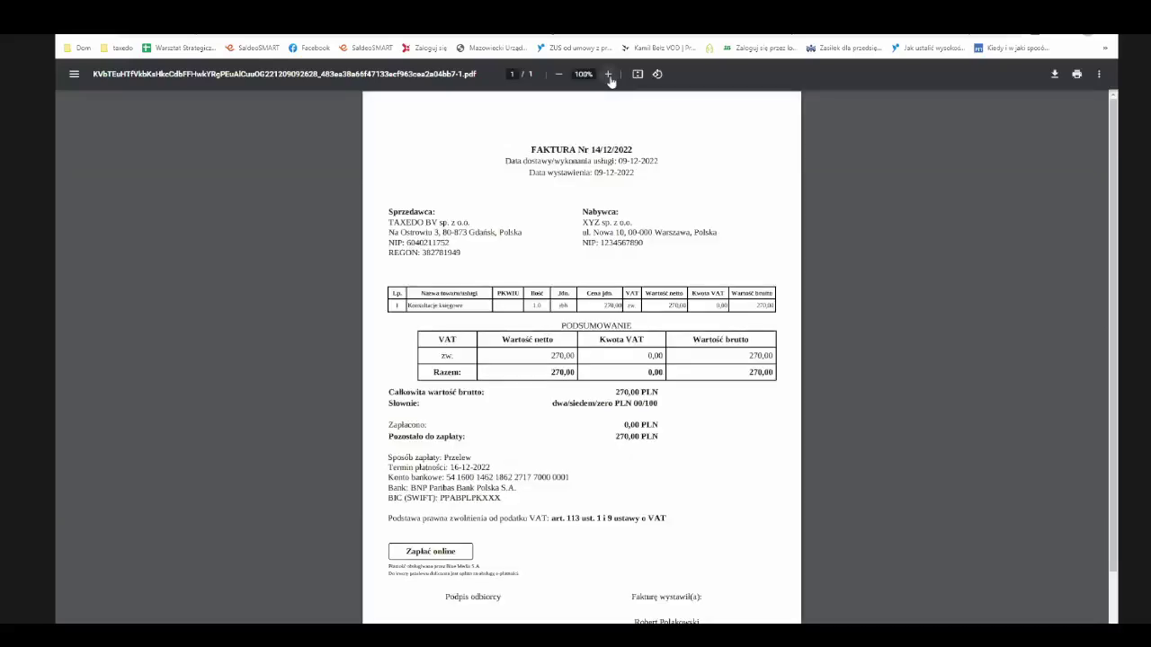
# - Enlarge the invoice 14/12/2022 PDF to read it, then close the viewer
pyautogui.click(608, 75)
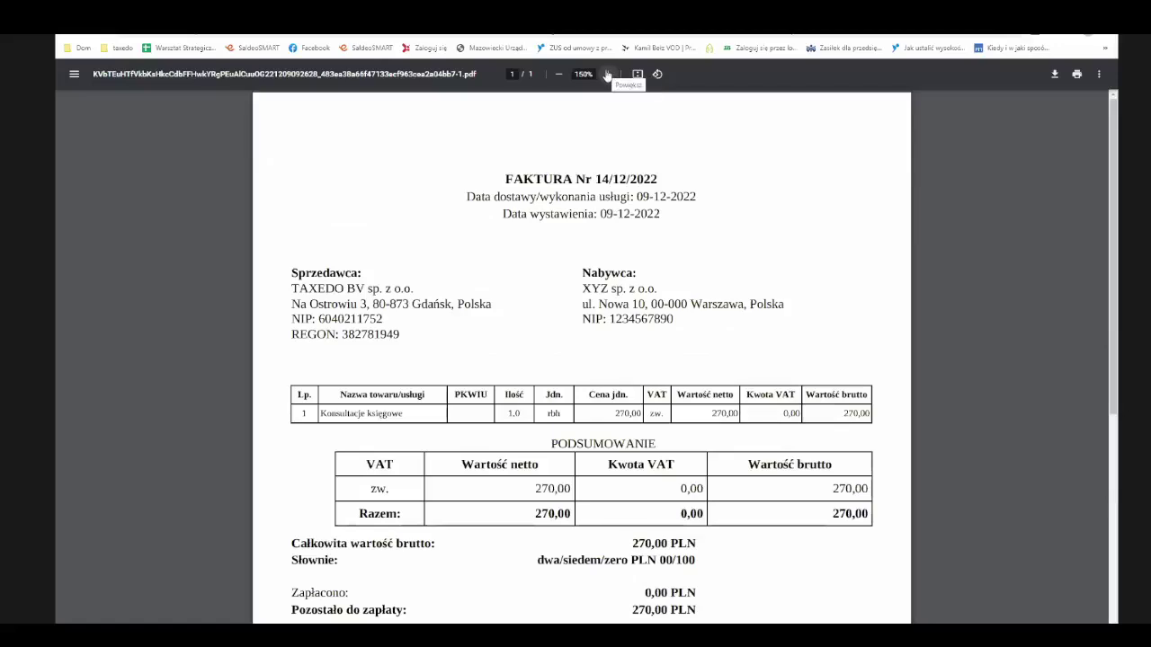
pyautogui.click(608, 74)
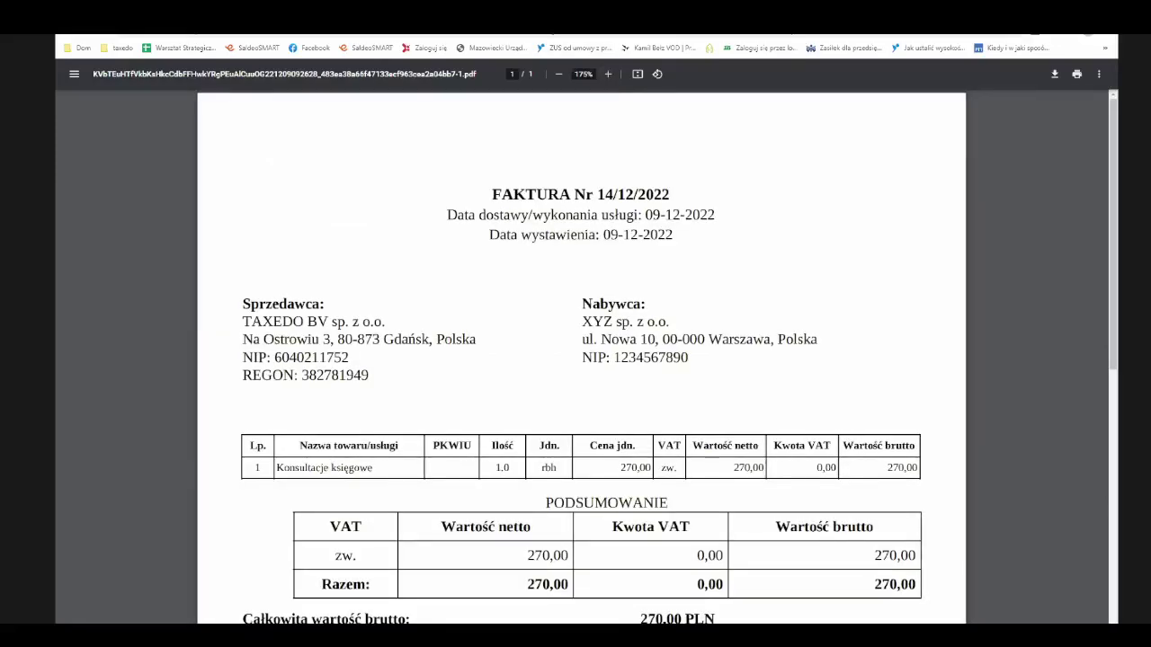
pyautogui.hotkey('ctrl', 'w')
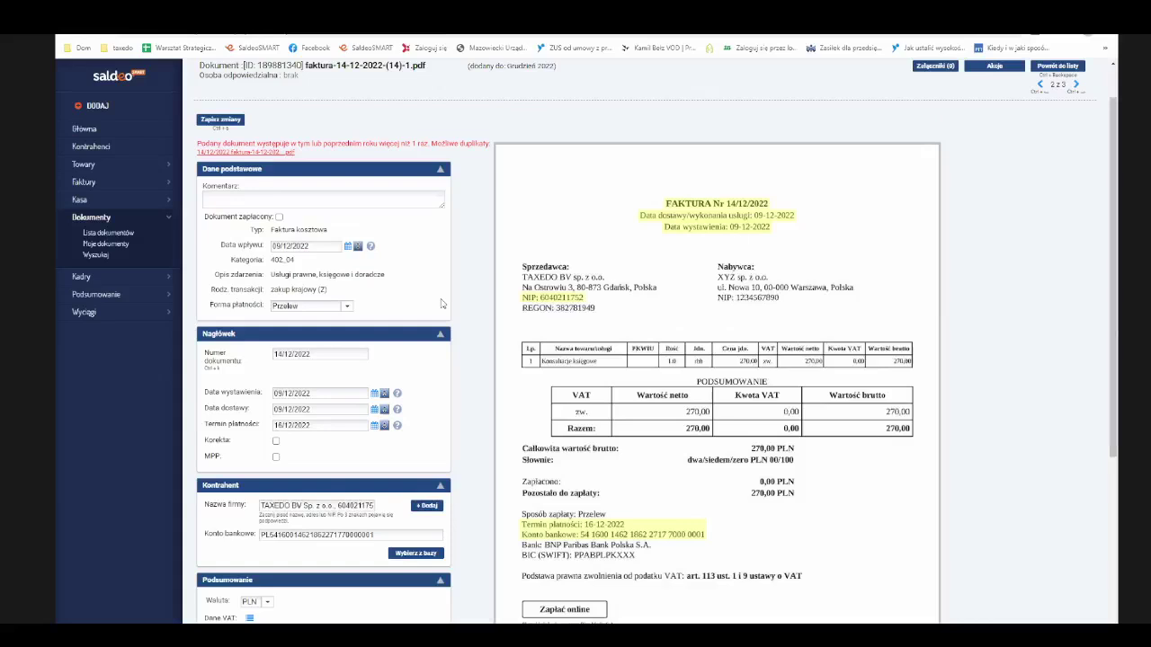
# - Check the 14/12/2022 invoice form and preview, then go back to the document list
pyautogui.scroll(-2, 443, 305)
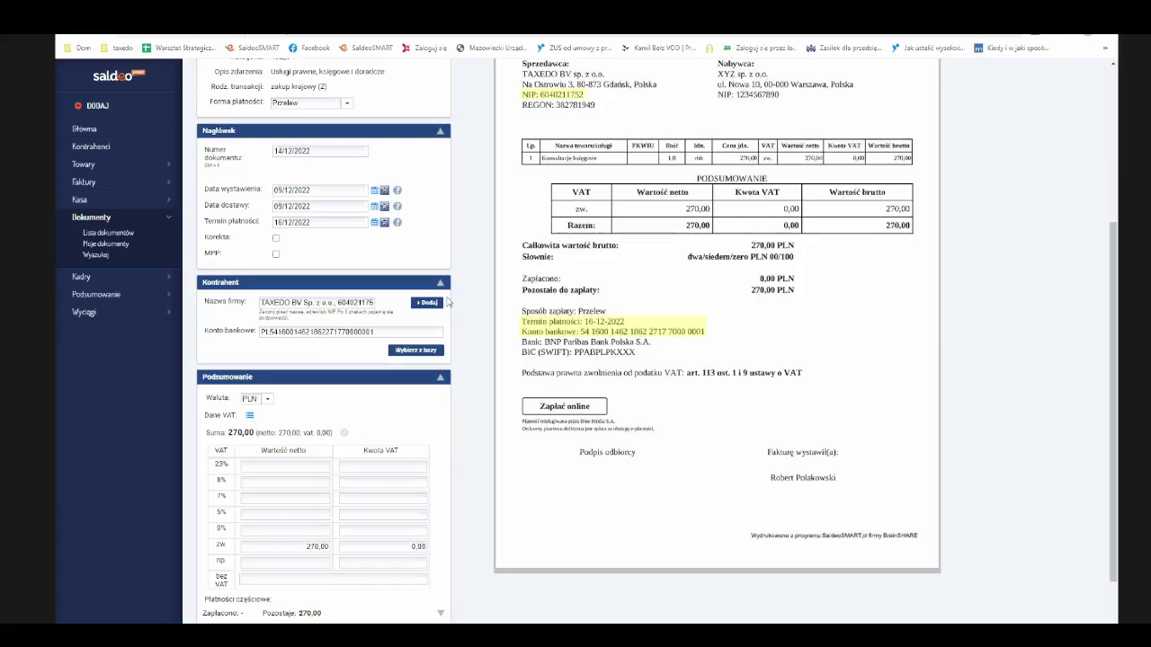
pyautogui.scroll(3, 447, 303)
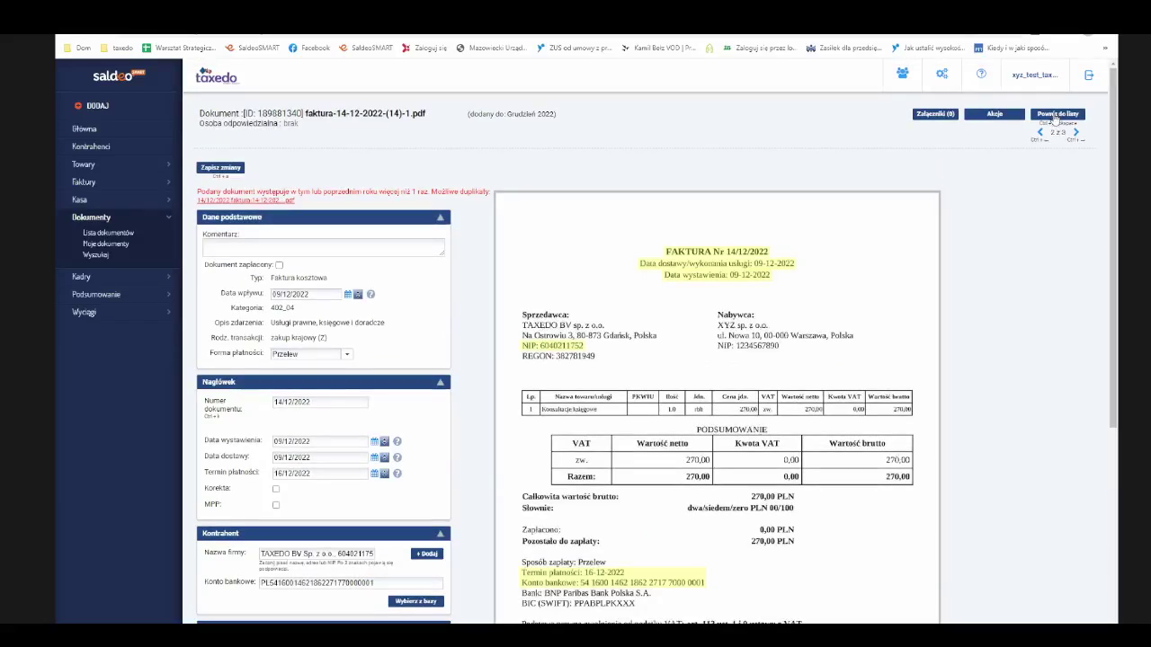
pyautogui.click(1056, 118)
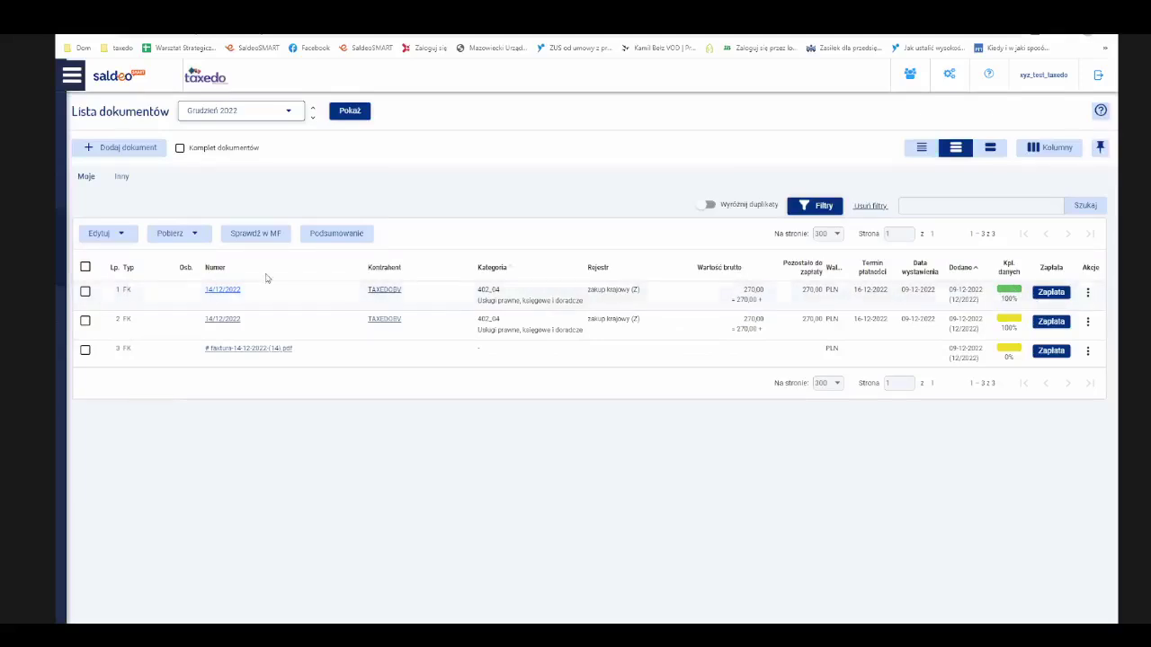
# - Open the first-row 14/12/2022 TAXEDO BV invoice (270,00 PLN) in detail view
pyautogui.click(236, 290)
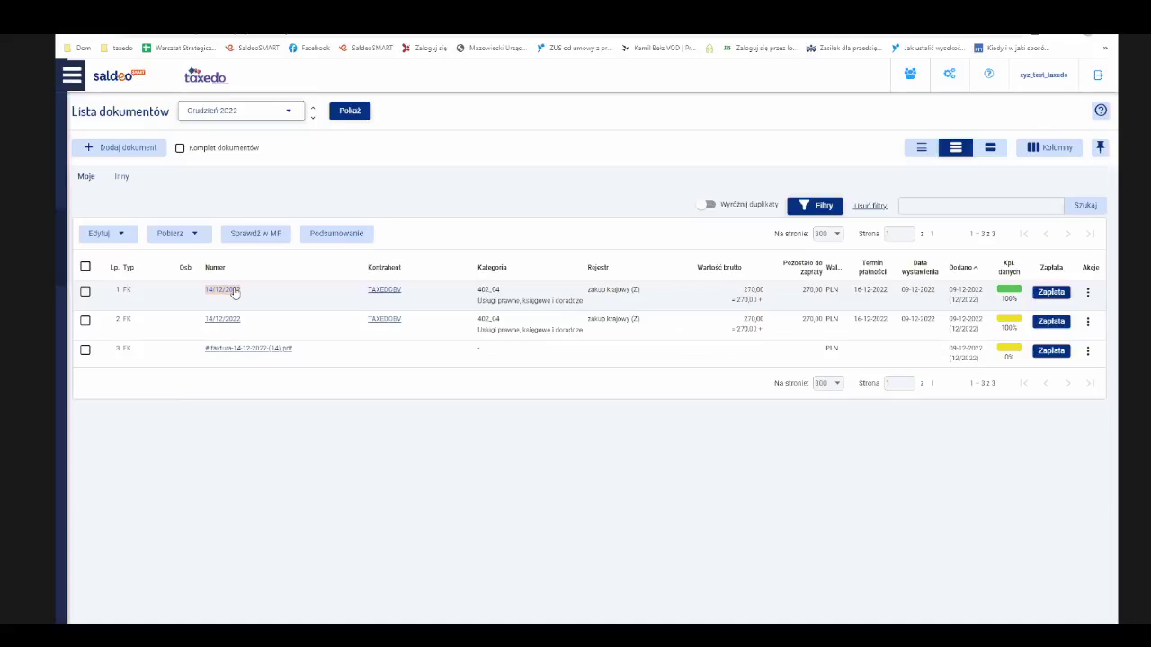
pyautogui.click(521, 299)
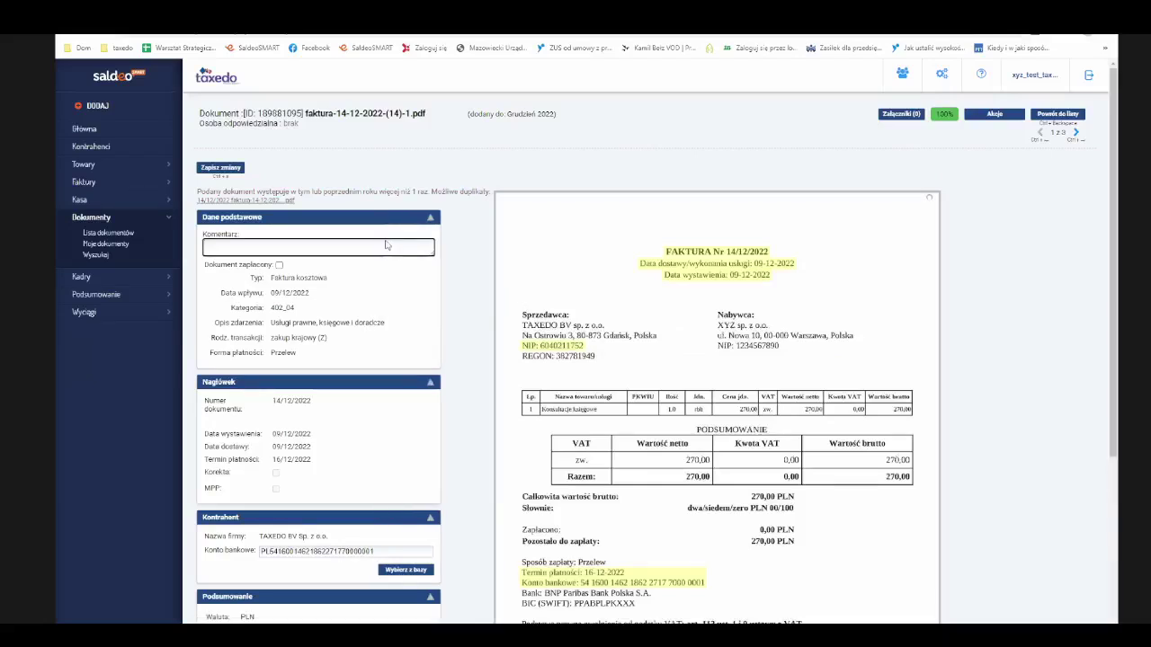
# - Look over the first invoice's details, then go to the Wyszukiwarka dokumentów search page
pyautogui.scroll(-1, 384, 280)
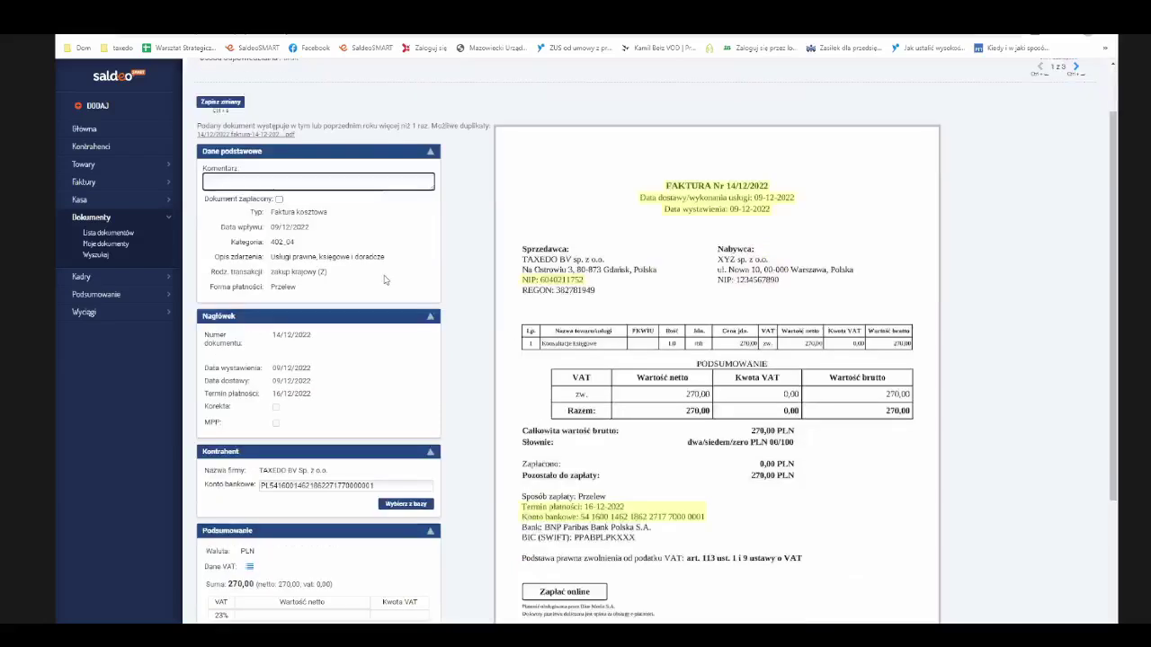
pyautogui.scroll(-2, 384, 280)
pyautogui.scroll(2, 386, 276)
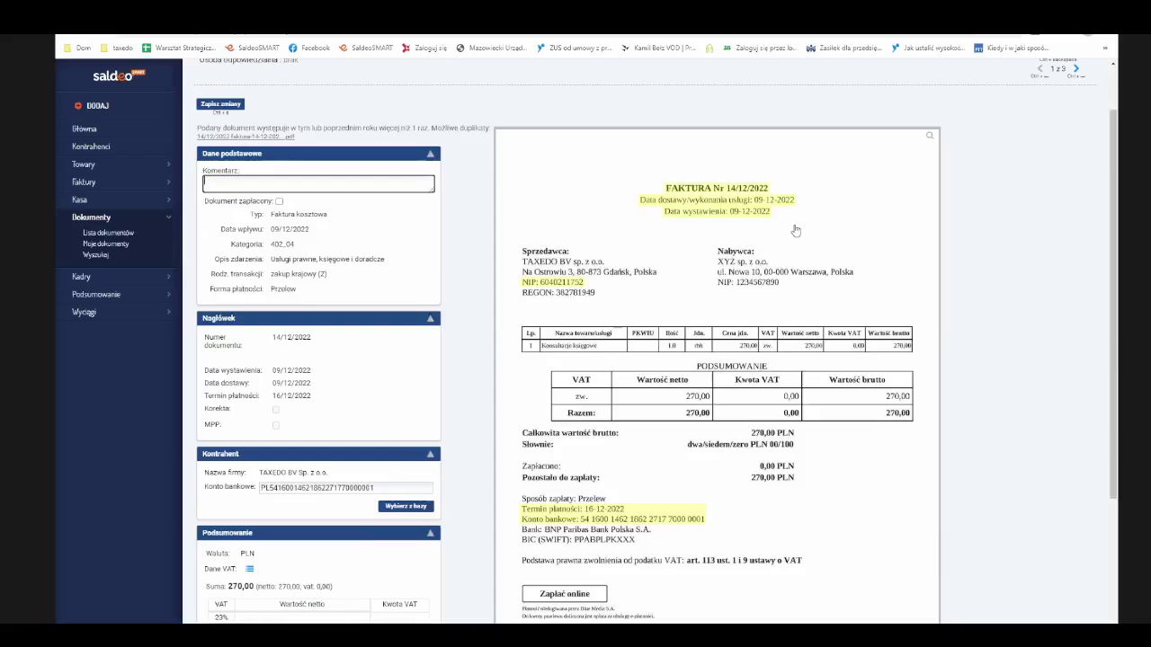
pyautogui.click(97, 256)
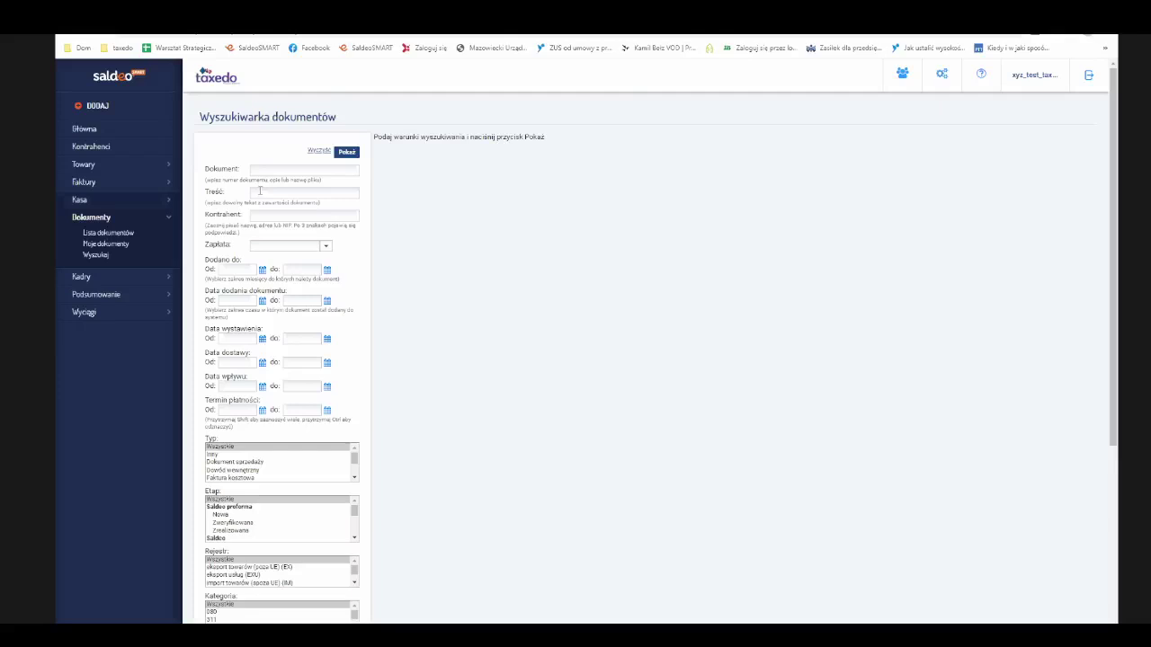
# - Return to the Grudzień 2022 document list via Dokumenty and collapse the side menu
pyautogui.click(265, 192)
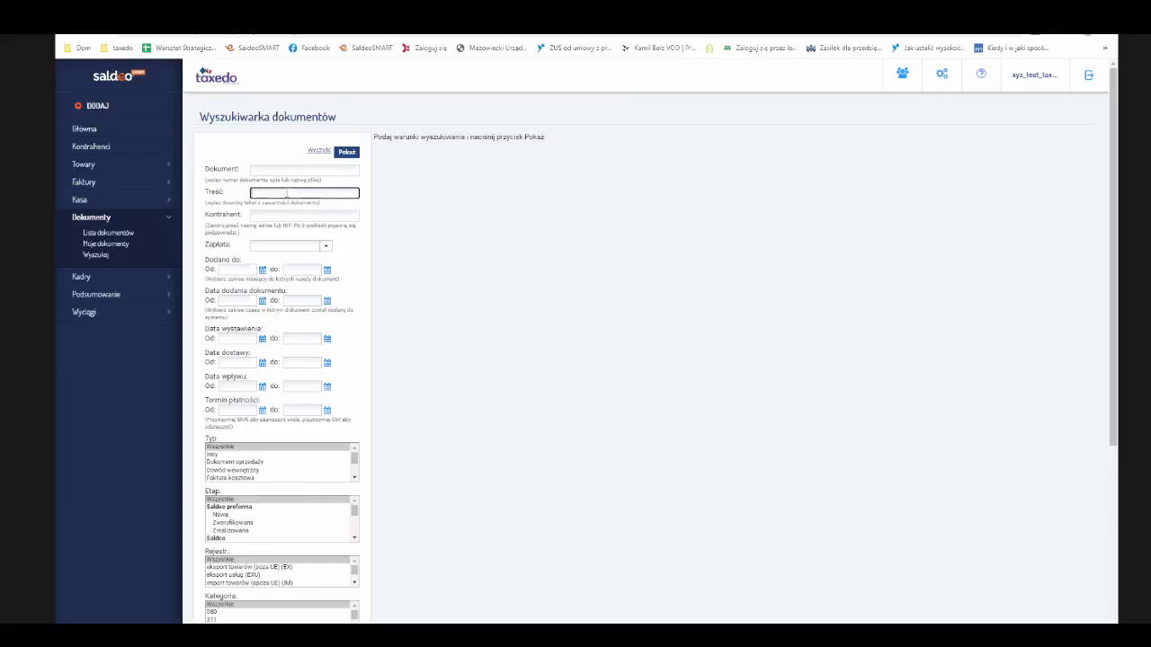
pyautogui.click(104, 219)
pyautogui.click(104, 220)
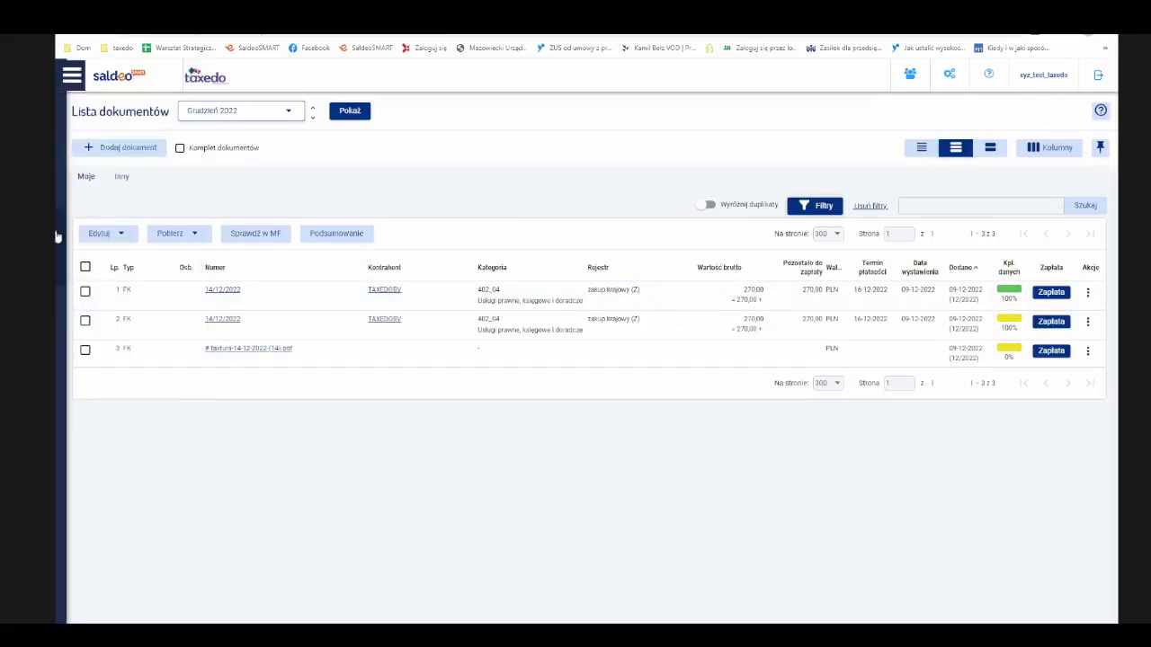
pyautogui.click(142, 236)
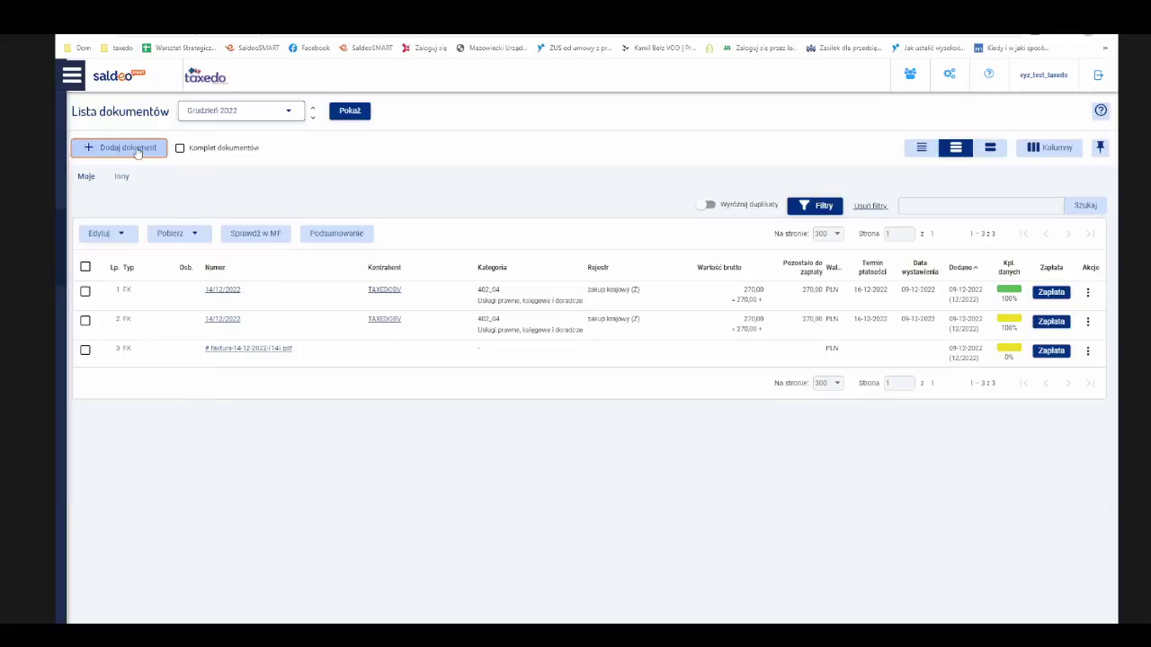
# - Open Dodaj dokument to reach the multi-document upload page for Grudzień 2022, type Inny
pyautogui.click(138, 152)
pyautogui.click(137, 151)
pyautogui.click(138, 151)
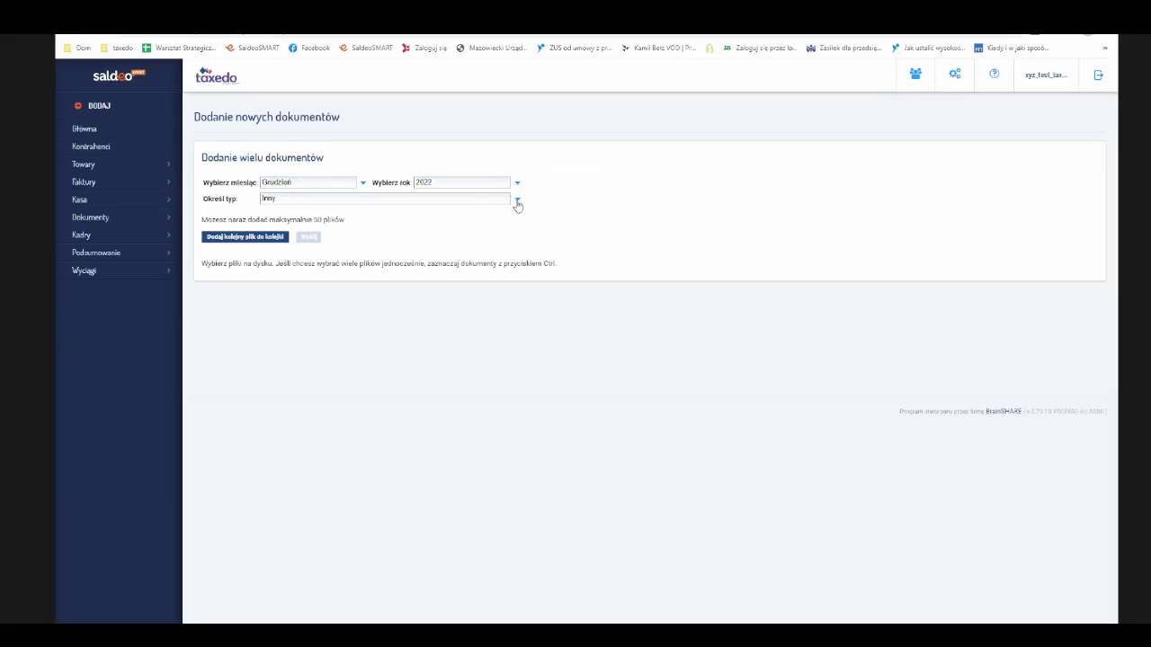
# - Choose Faktura kosztowa, FK as the document type for the uploads
pyautogui.click(518, 202)
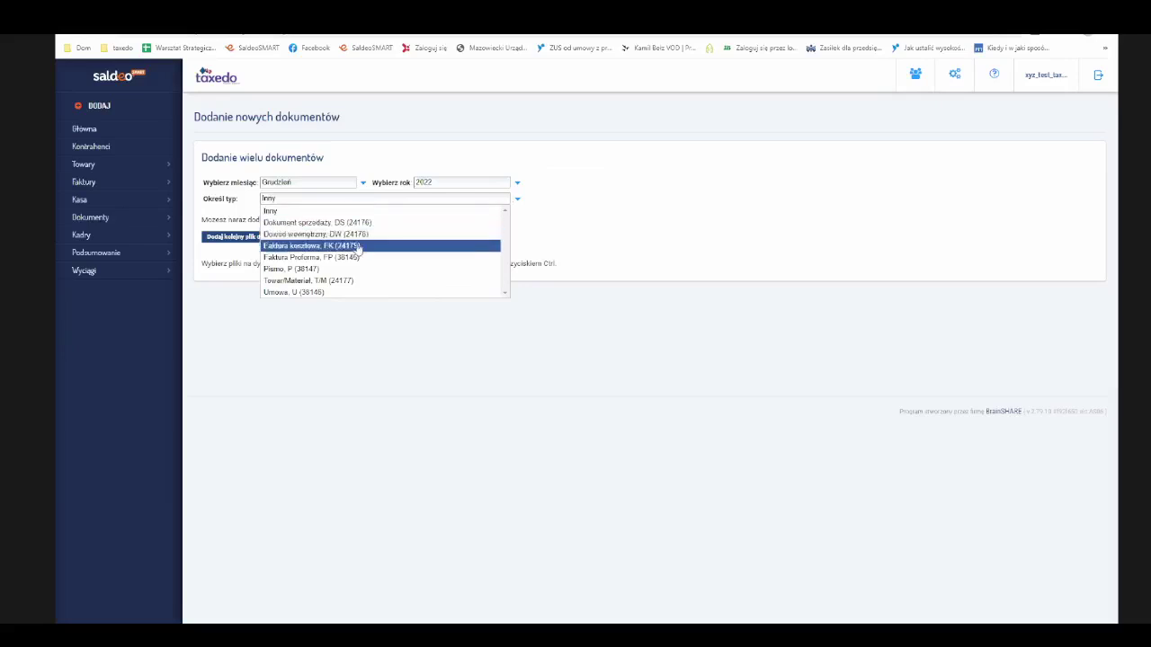
pyautogui.click(356, 245)
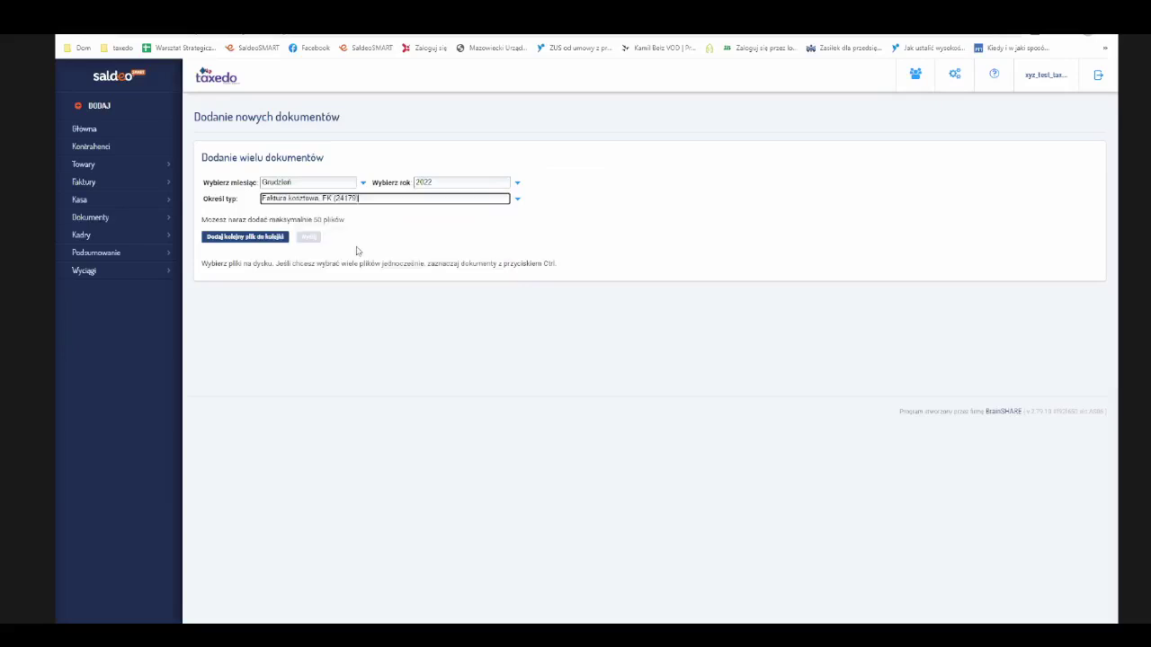
pyautogui.click(259, 238)
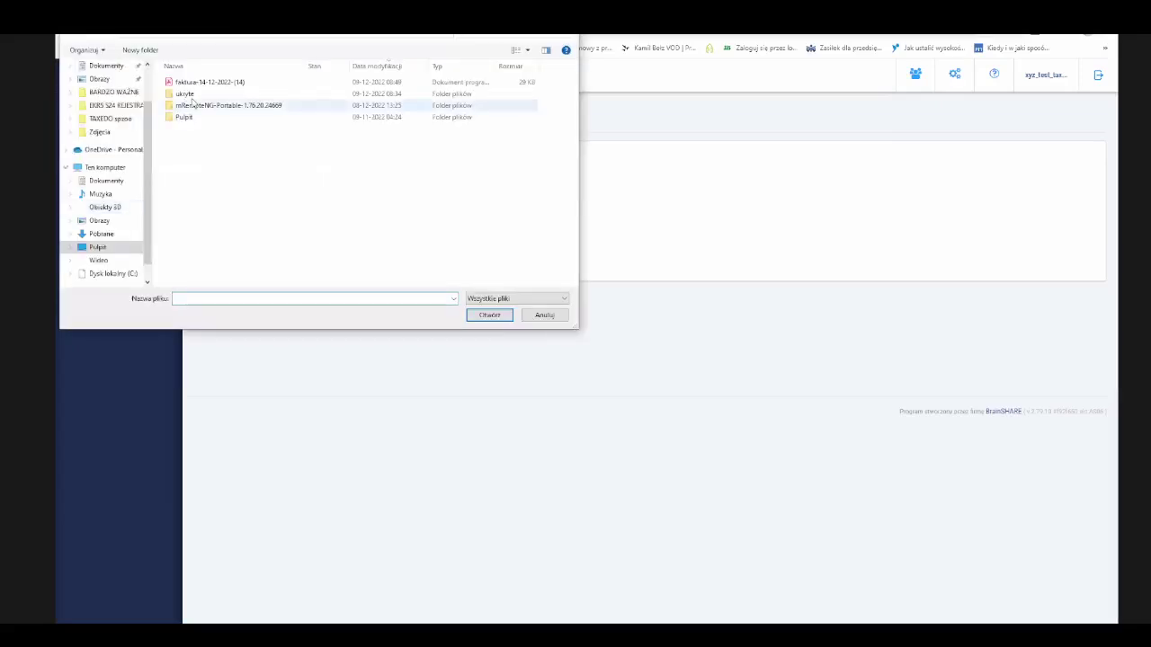
pyautogui.doubleClick(191, 82)
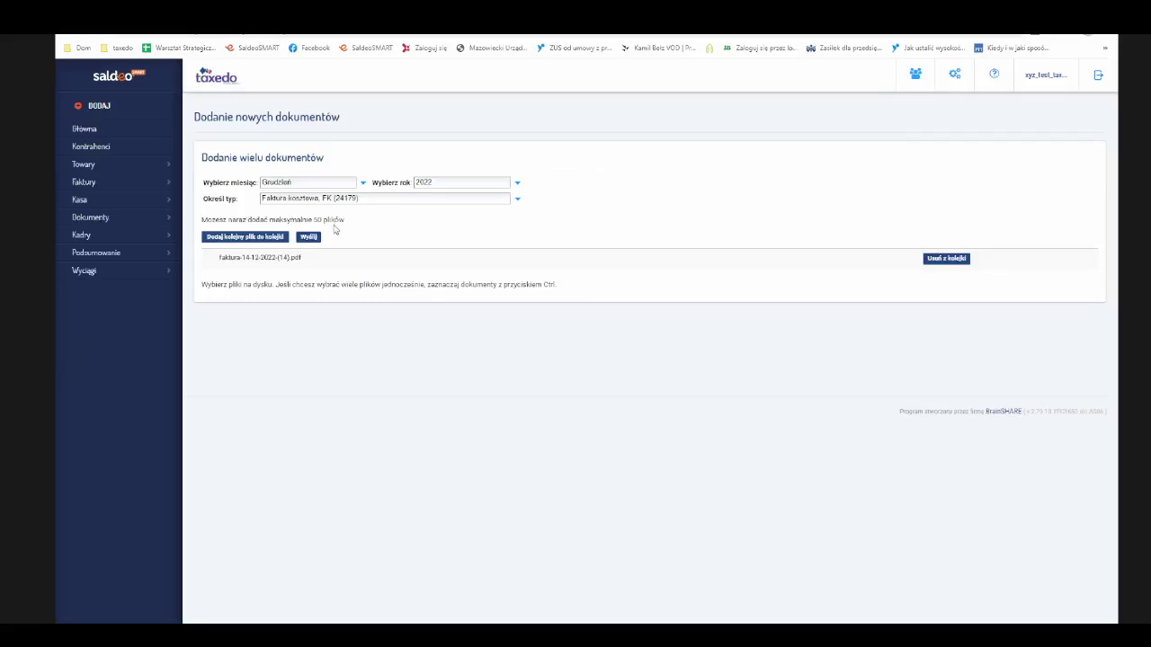
pyautogui.click(308, 237)
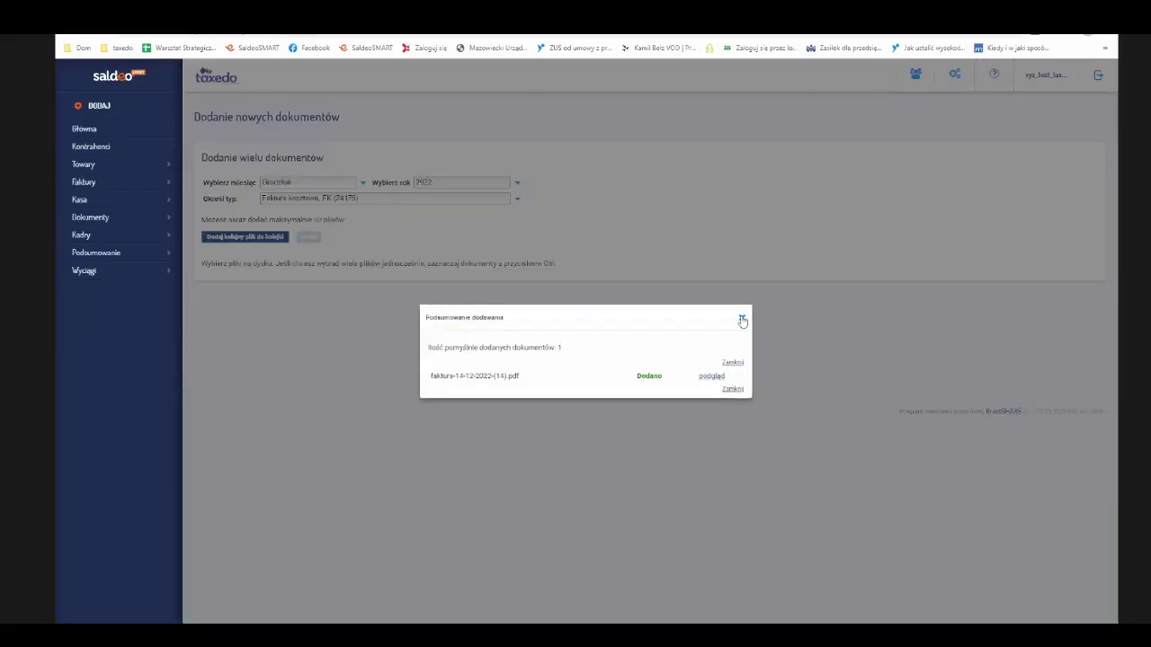
pyautogui.click(743, 319)
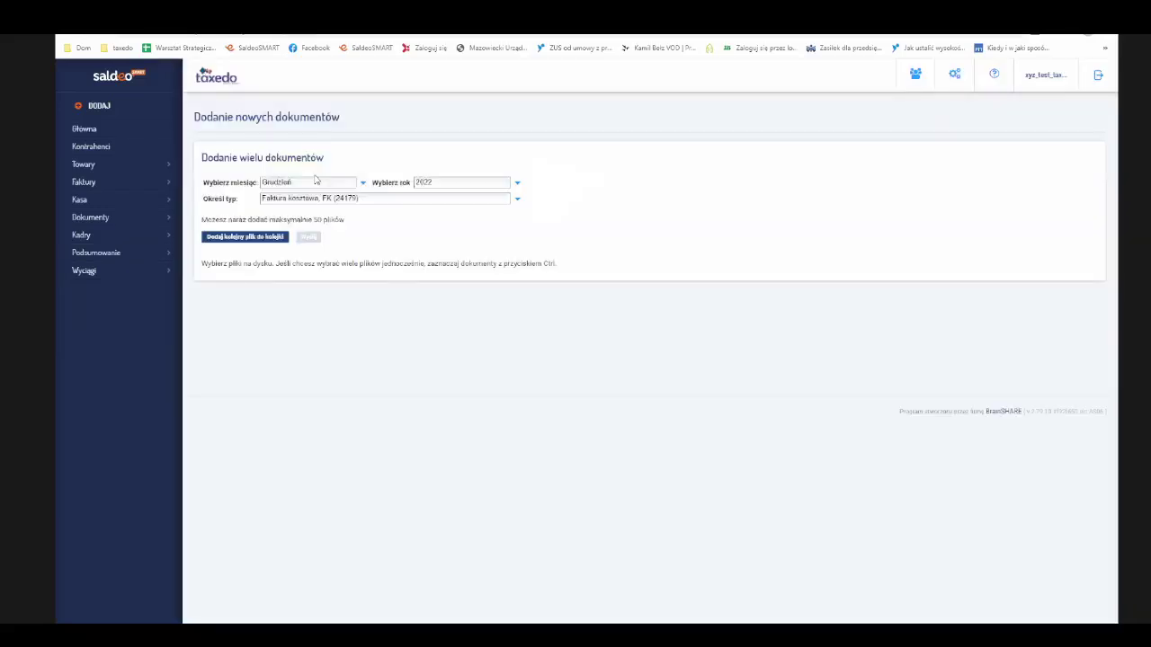
# - Open the Grudzień 2022 document list showing the four uploaded cost invoices
pyautogui.click(135, 222)
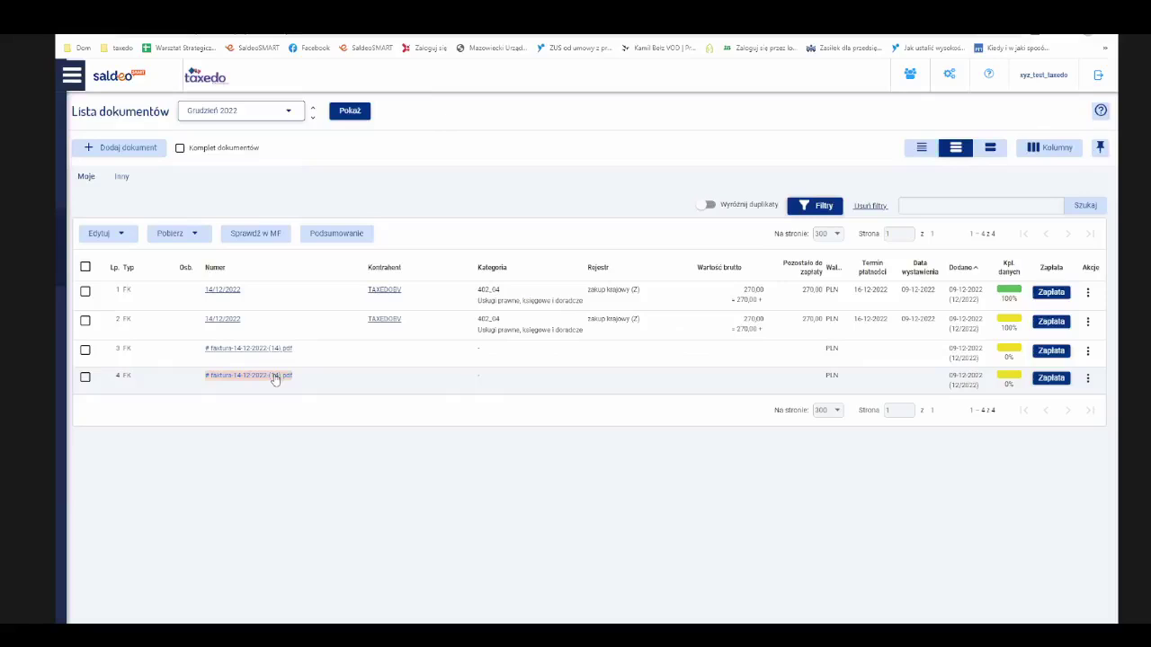
pyautogui.click(276, 378)
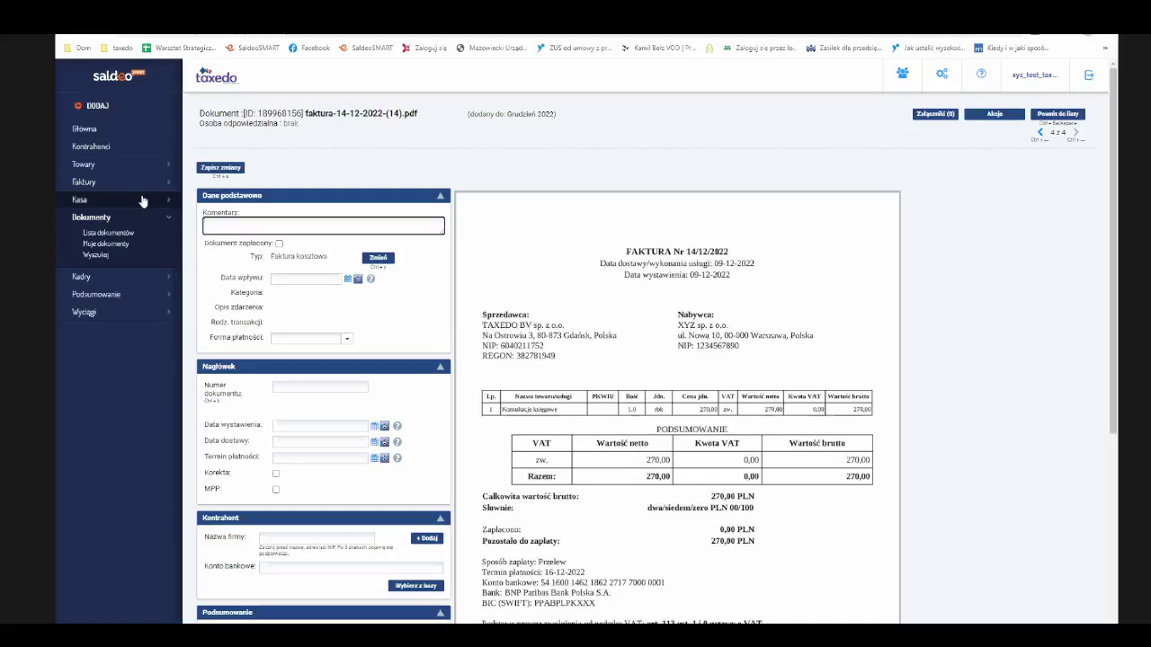
# - Expand the Kasa, Wyciągi and Kadry sections in the sidebar
pyautogui.click(169, 201)
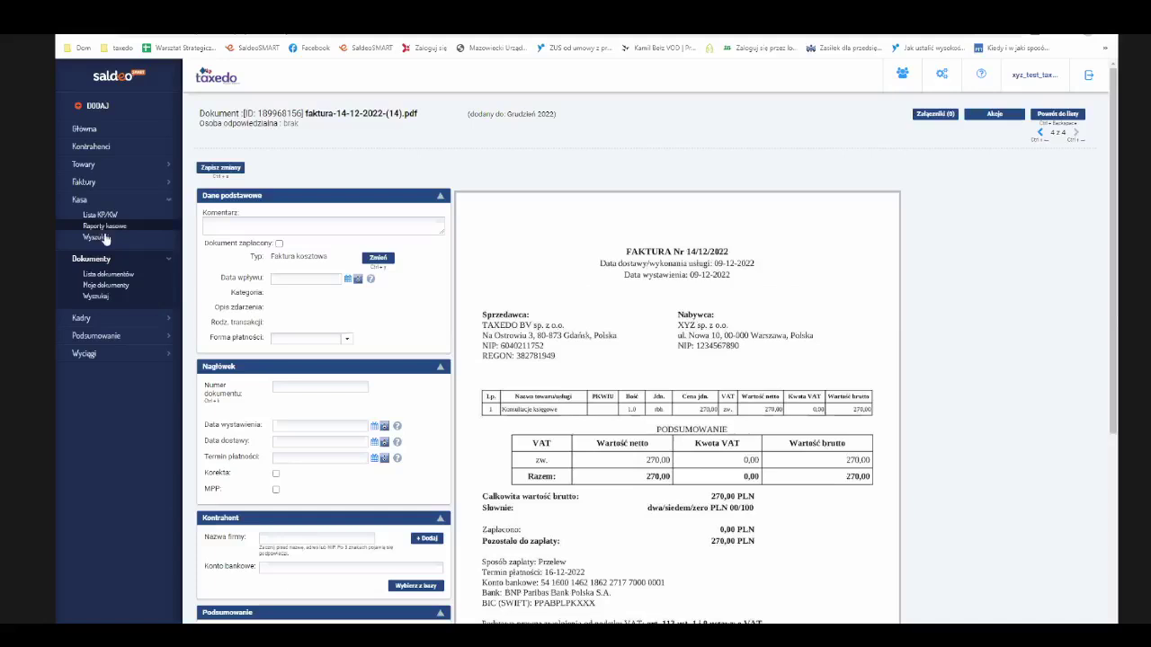
pyautogui.click(168, 355)
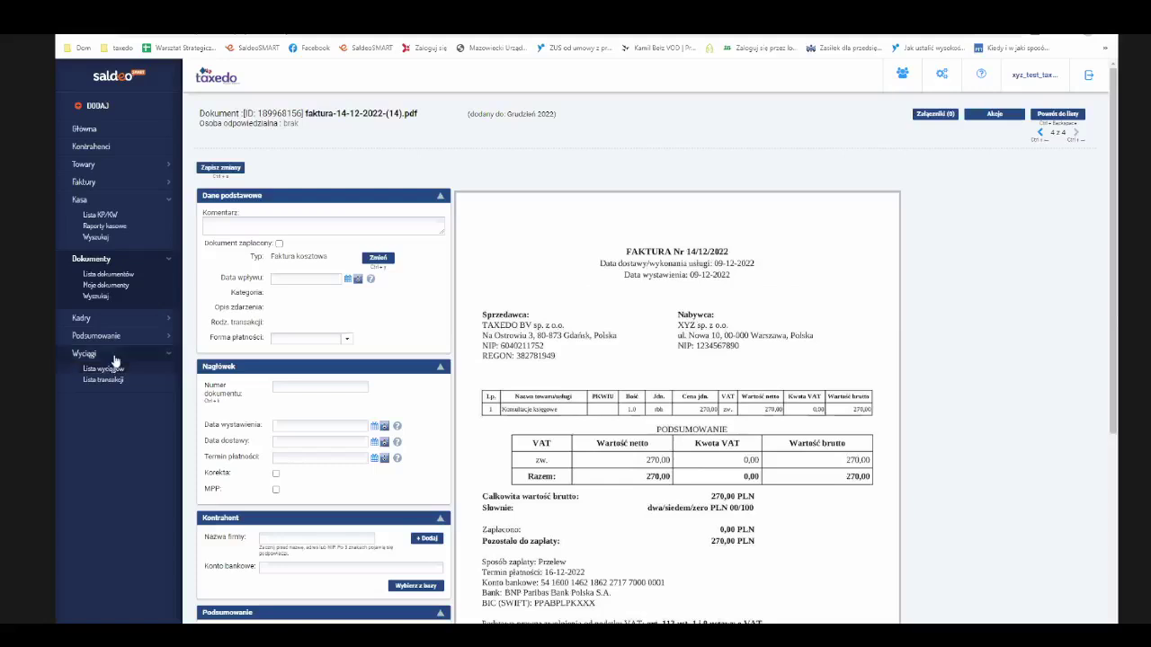
pyautogui.click(169, 319)
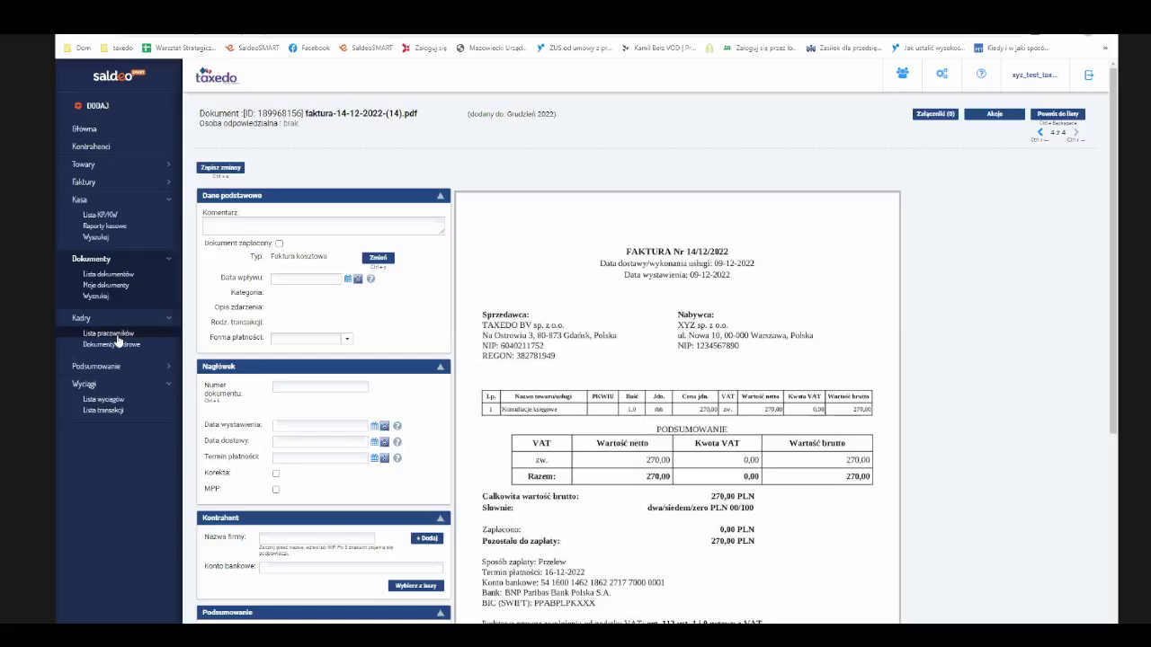
# - View the employee list, then open Podsumowanie księgowe 2022 with its October and November figures
pyautogui.click(118, 339)
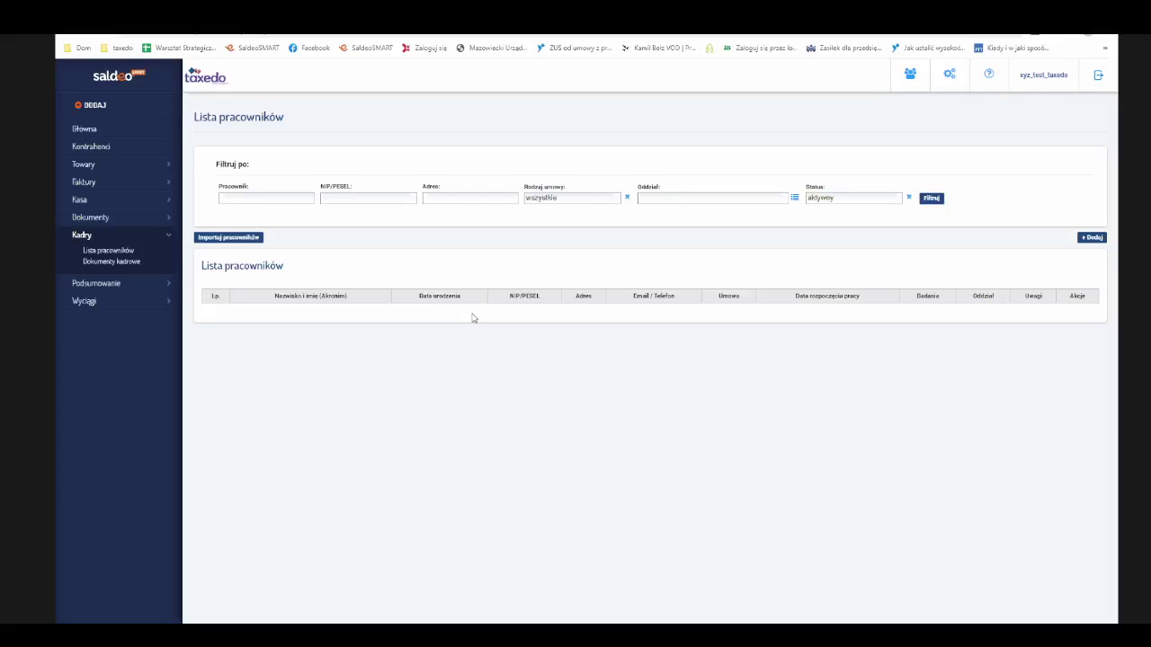
pyautogui.click(168, 284)
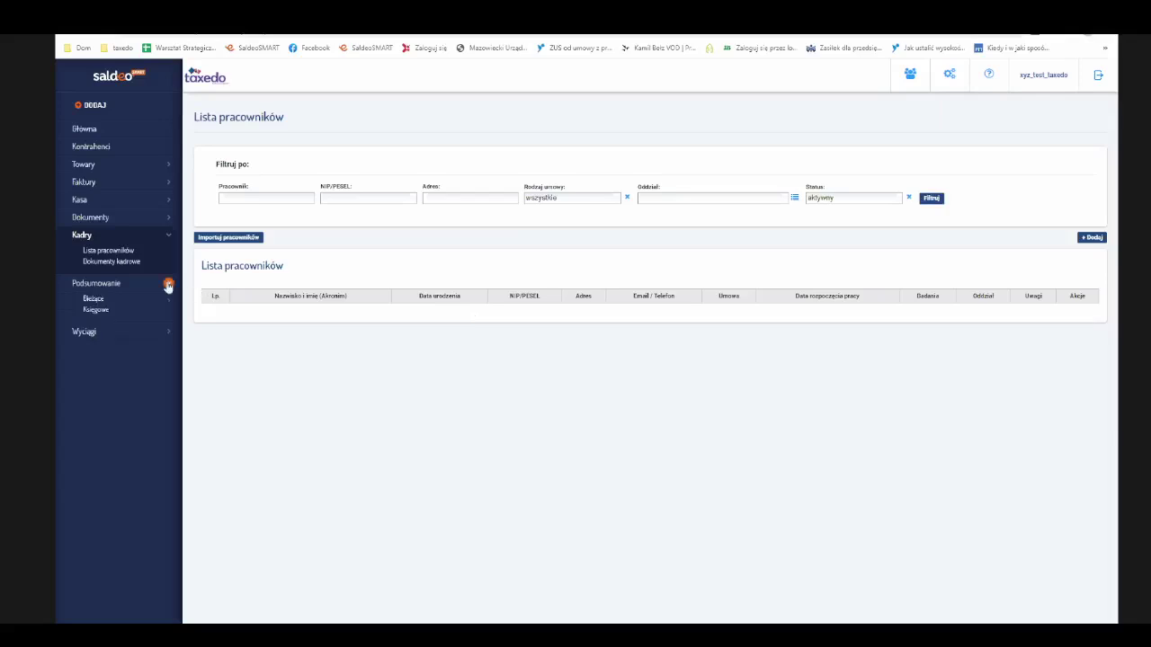
pyautogui.click(96, 310)
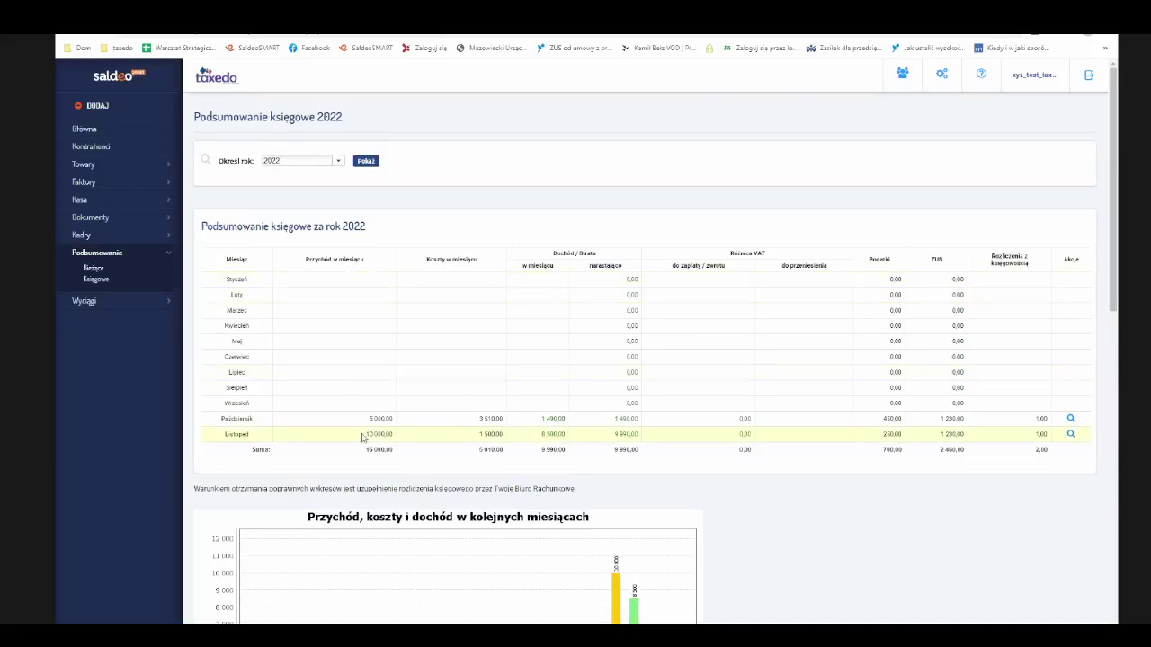
pyautogui.click(339, 162)
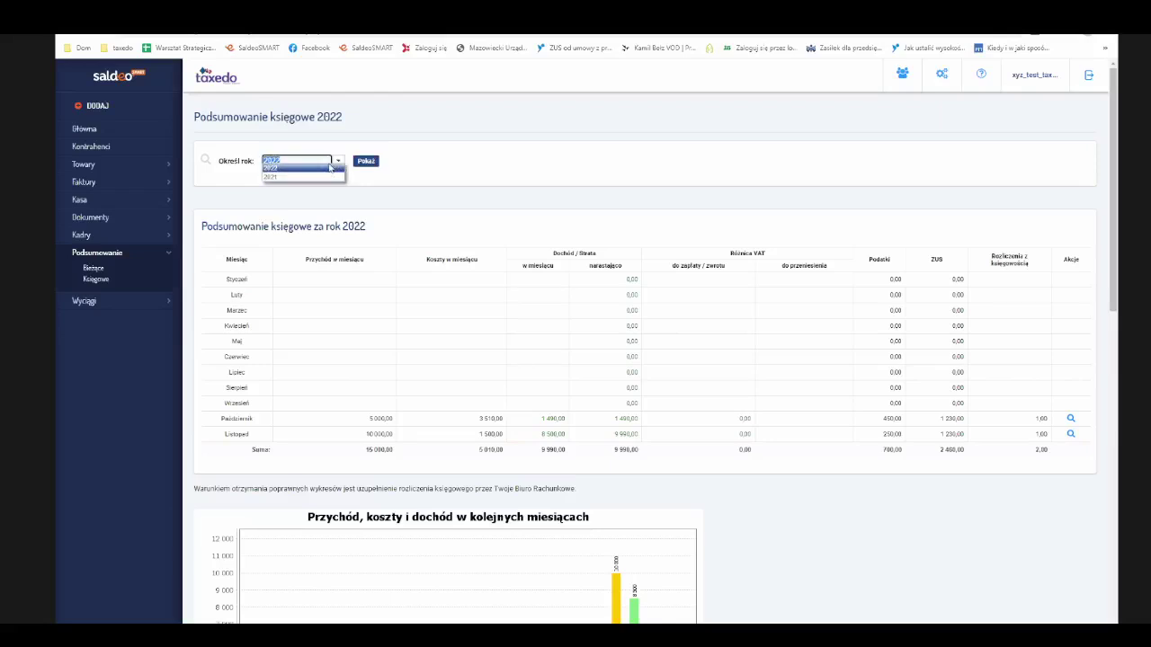
pyautogui.click(329, 168)
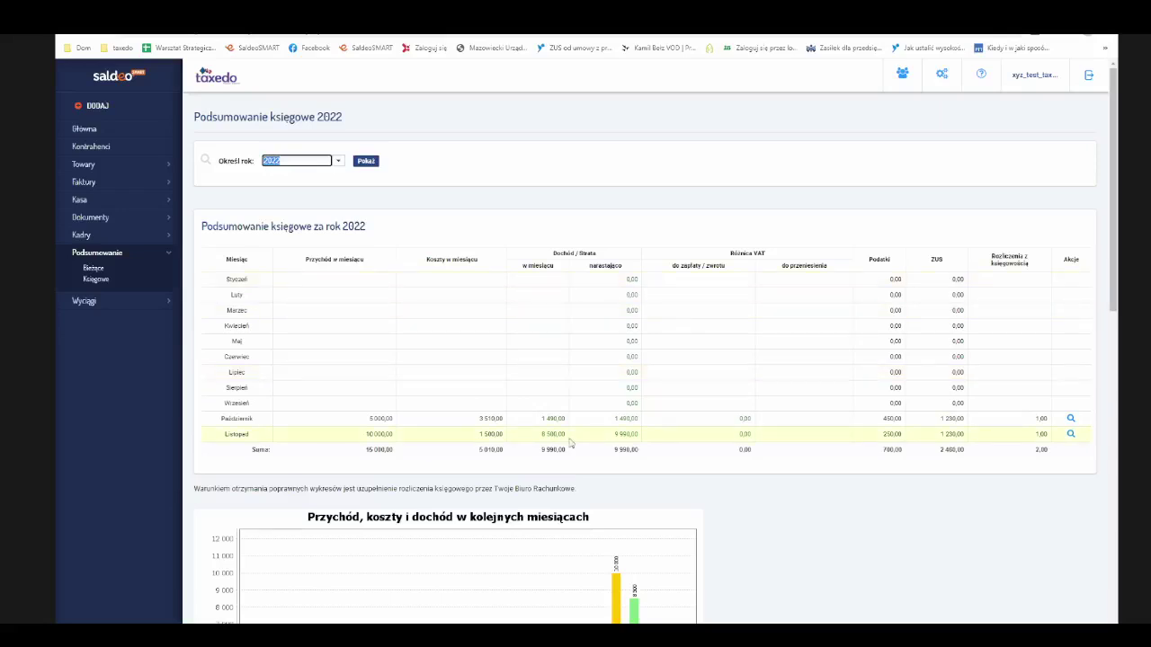
pyautogui.scroll(-2, 577, 445)
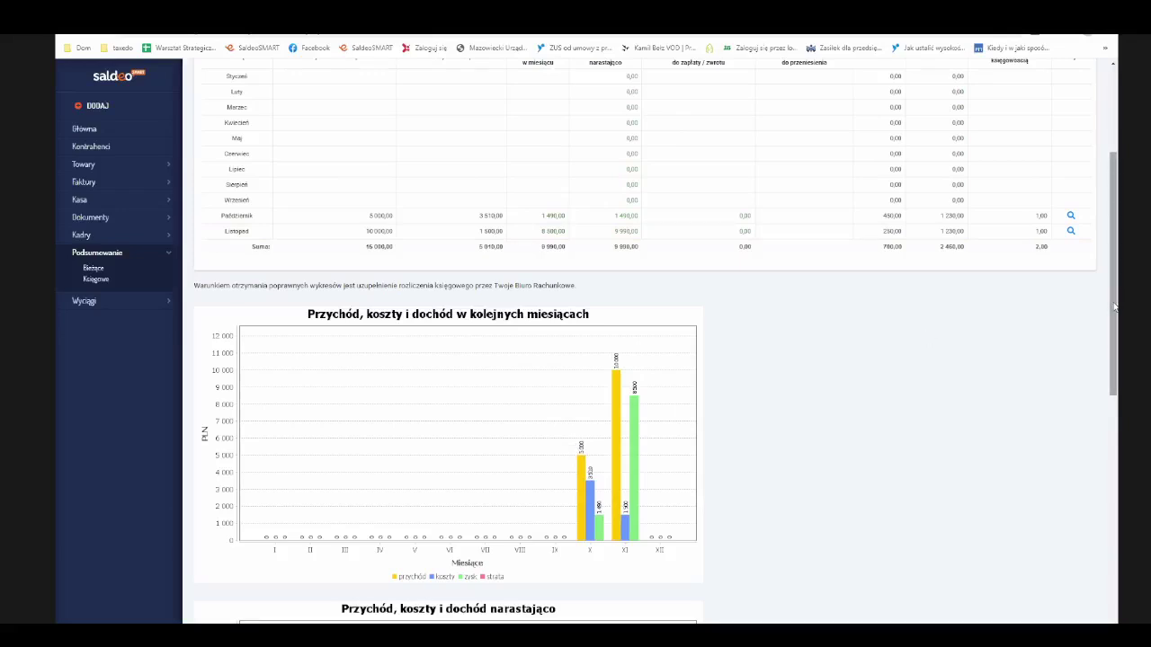
pyautogui.scroll(-1, 1114, 307)
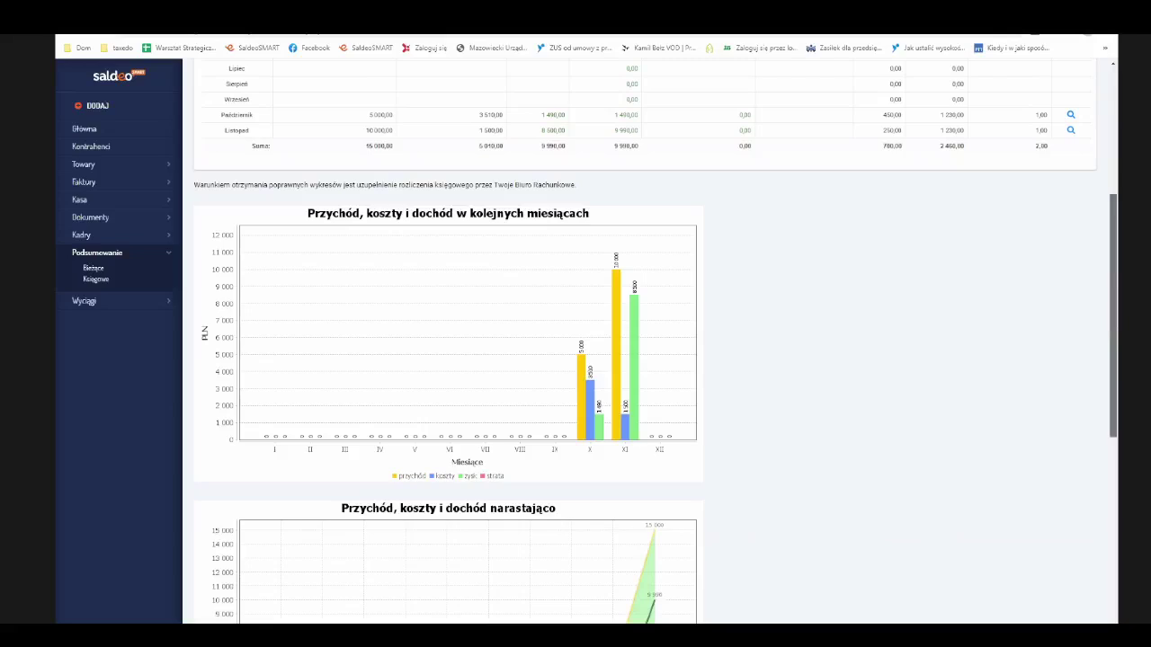
pyautogui.scroll(-3, 1114, 306)
pyautogui.scroll(-2, 1010, 543)
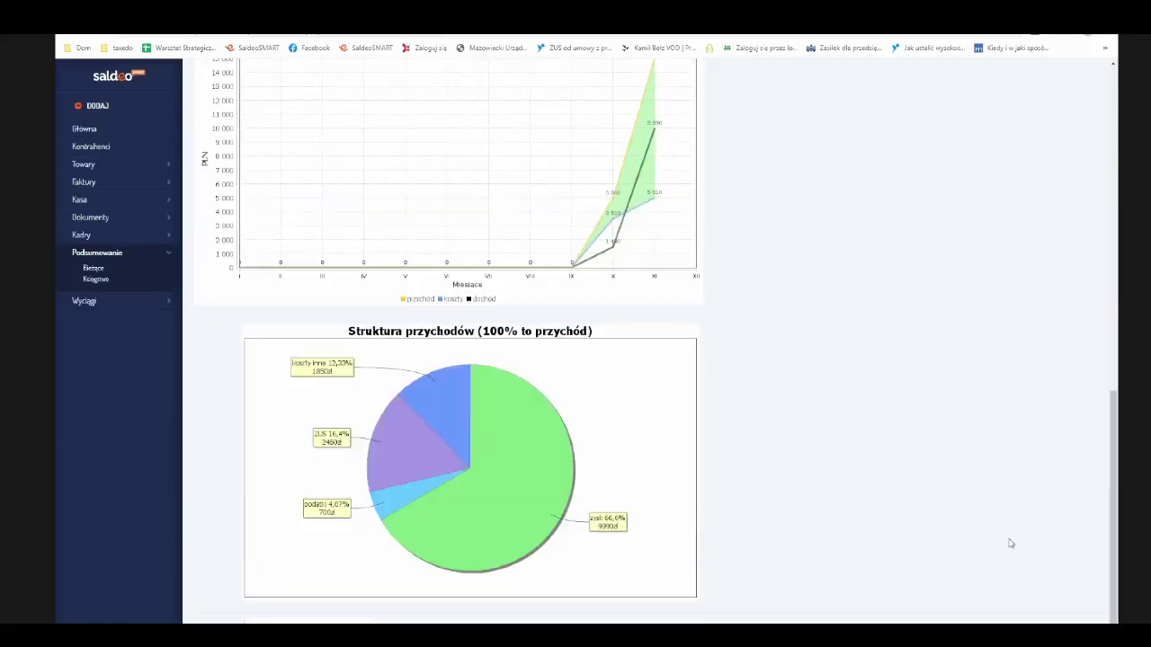
pyautogui.moveTo(1112, 515); pyautogui.dragTo(1112, 445)
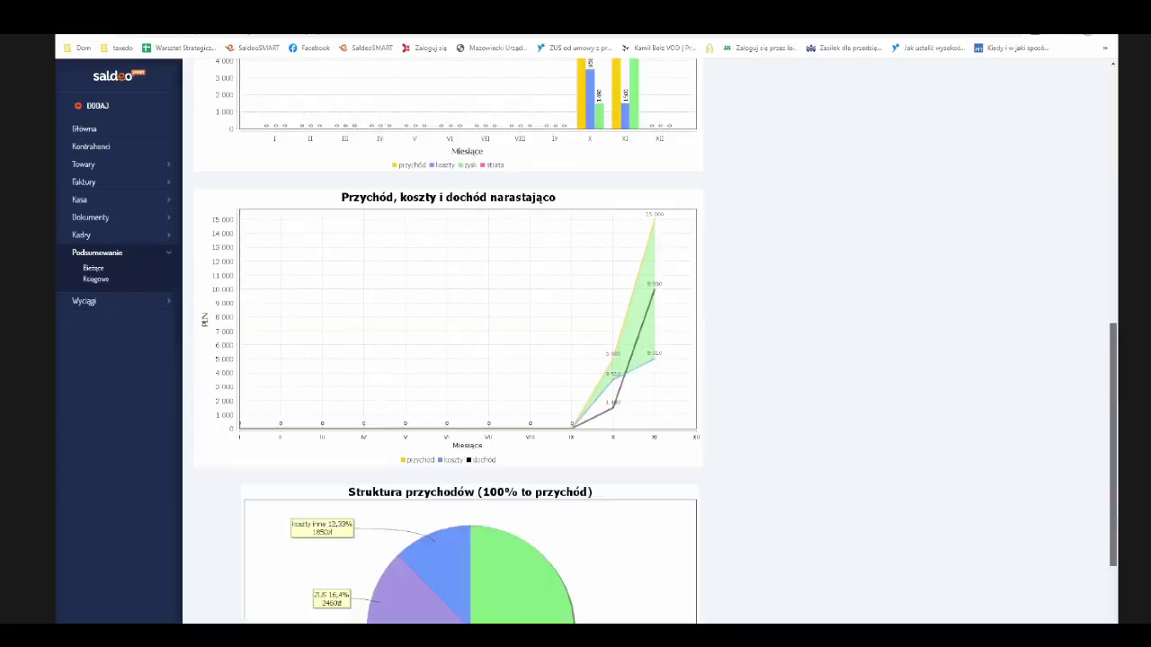
pyautogui.scroll(6, 1077, 192)
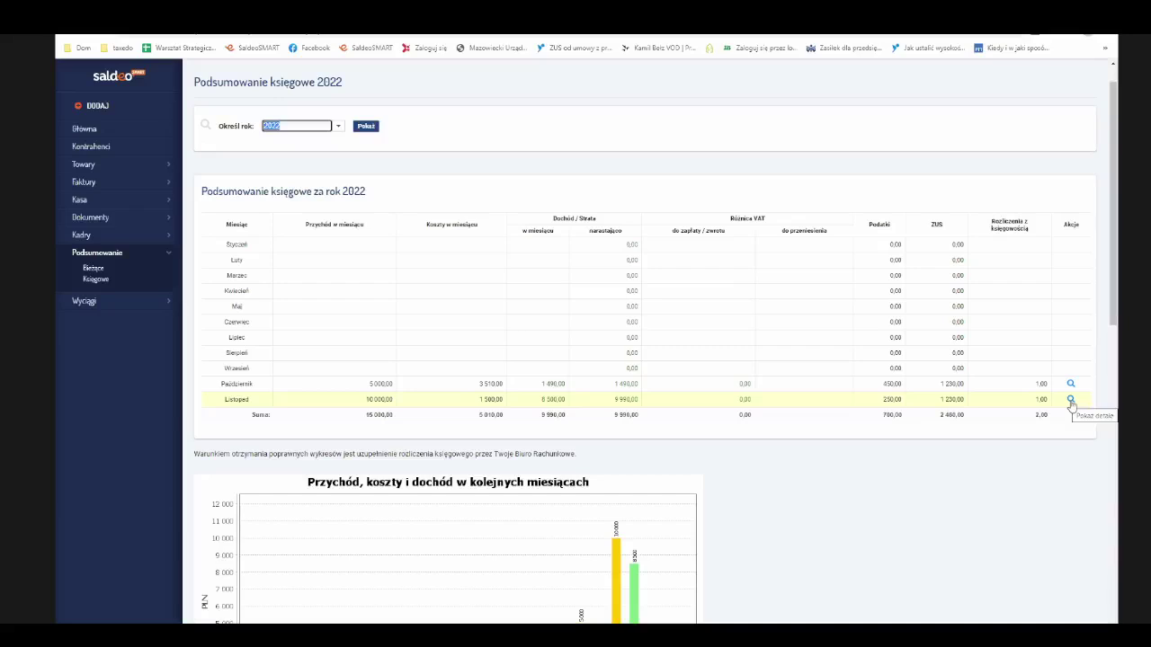
# - Open the Listopad details to view the November settlement: CIT 250 PLN and ZUS 1 230 PLN
pyautogui.click(1071, 401)
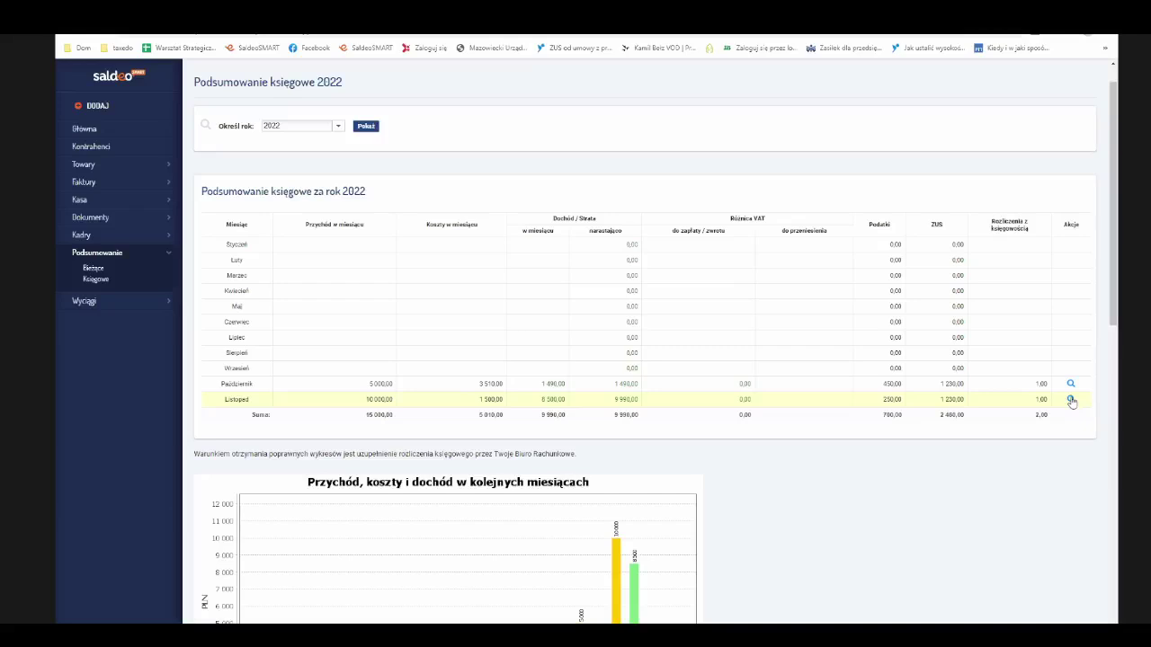
pyautogui.click(1071, 401)
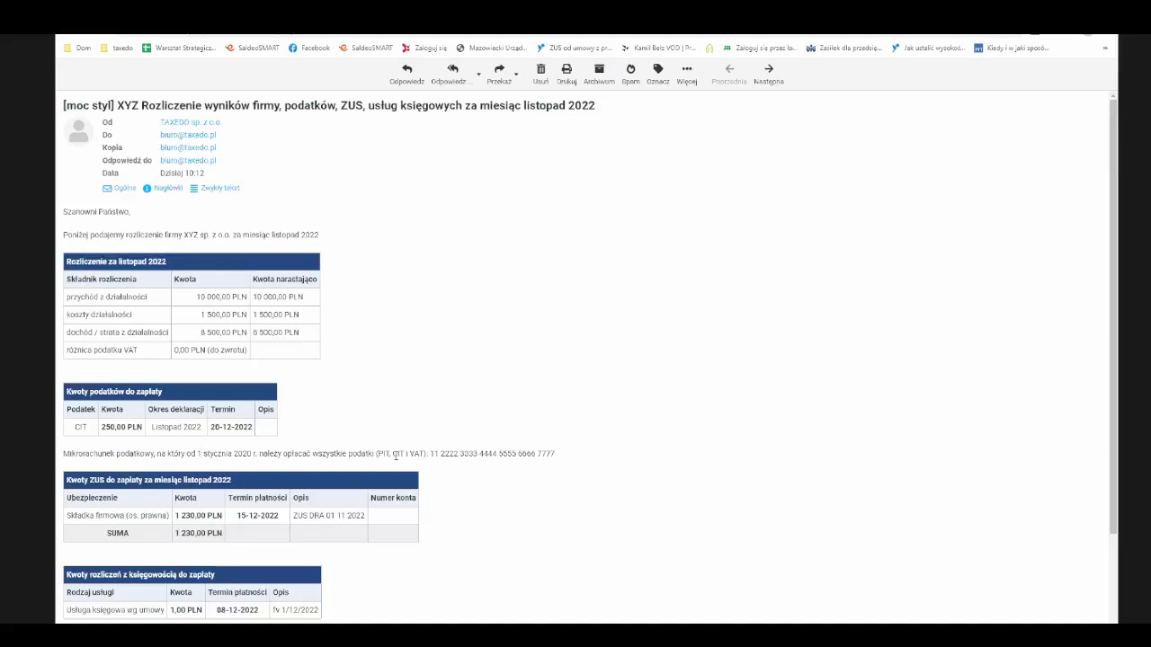
# - Select the full tax microaccount number in the settlement e-mail for copying
pyautogui.moveTo(565, 458); pyautogui.dragTo(432, 454)
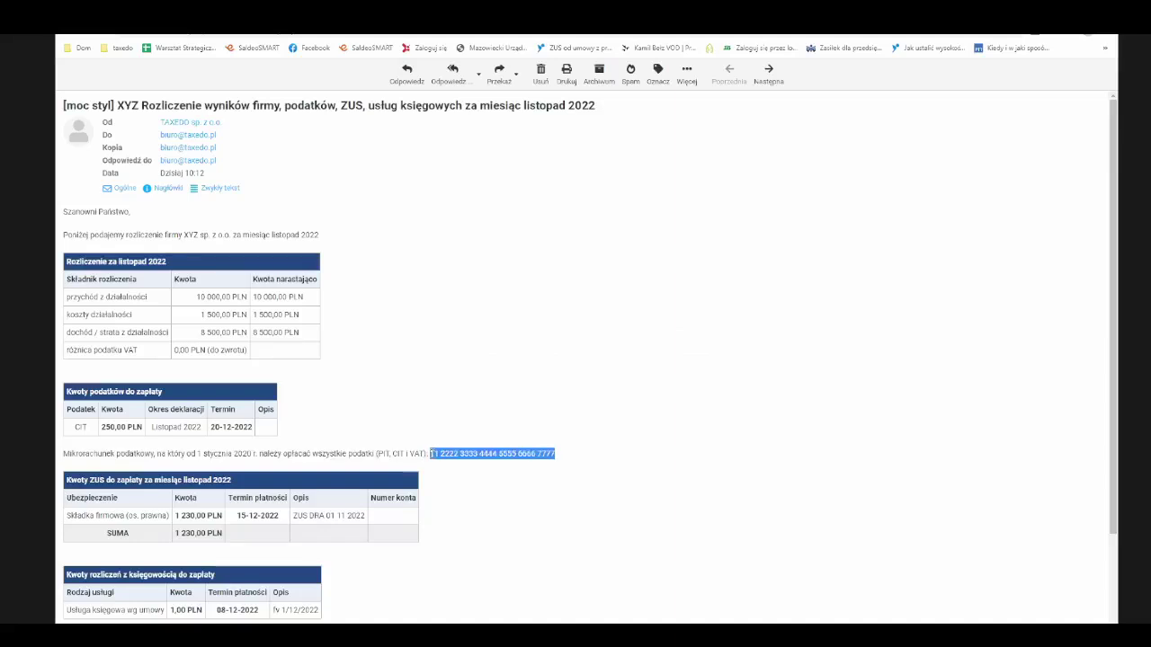